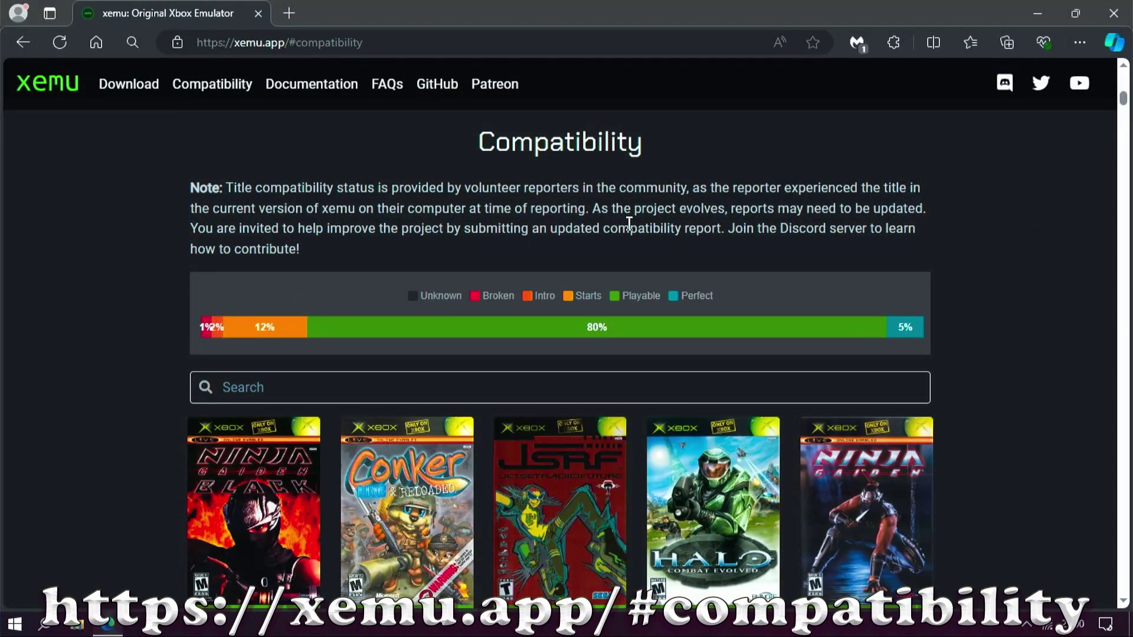
scroll(631, 227, down, 5)
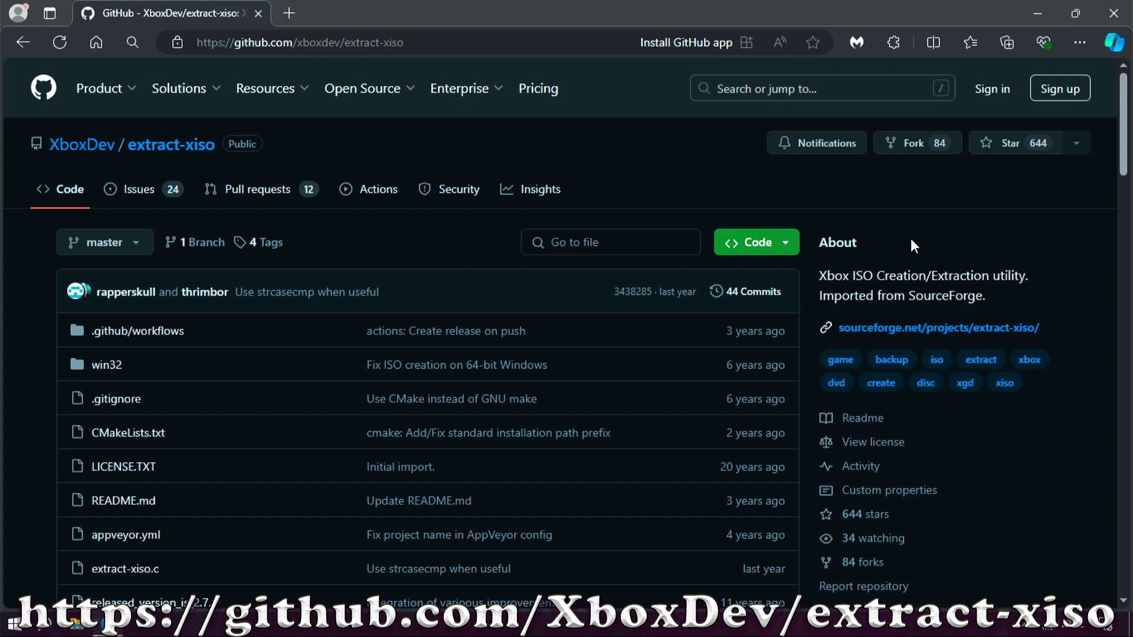
scroll(911, 238, down, 4)
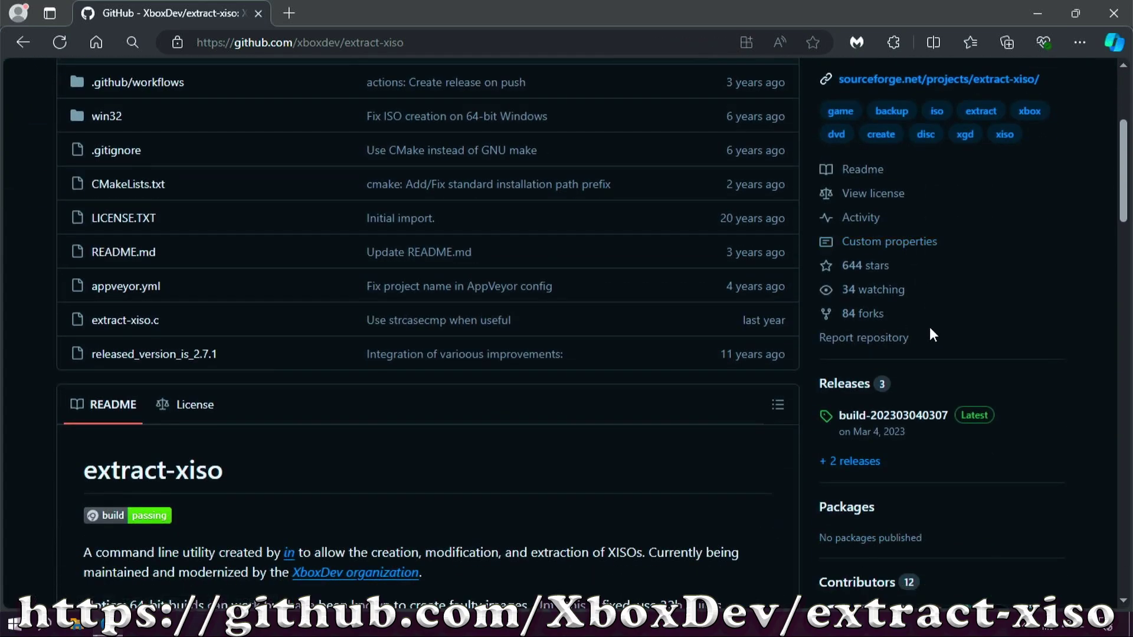
click(922, 415)
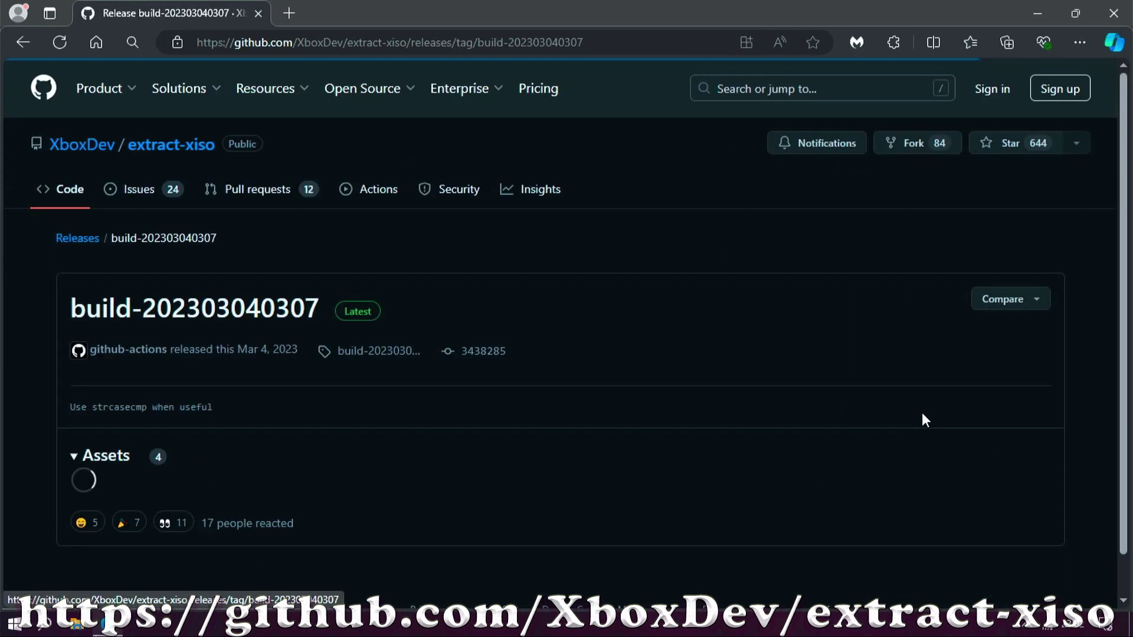
scroll(759, 327, down, 3)
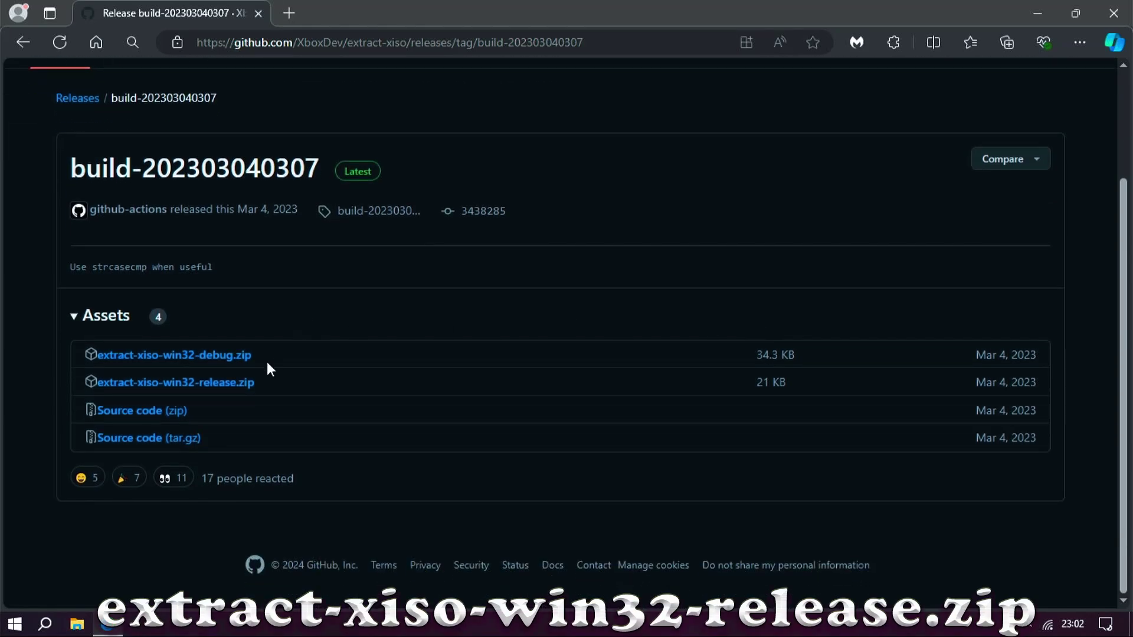
click(227, 384)
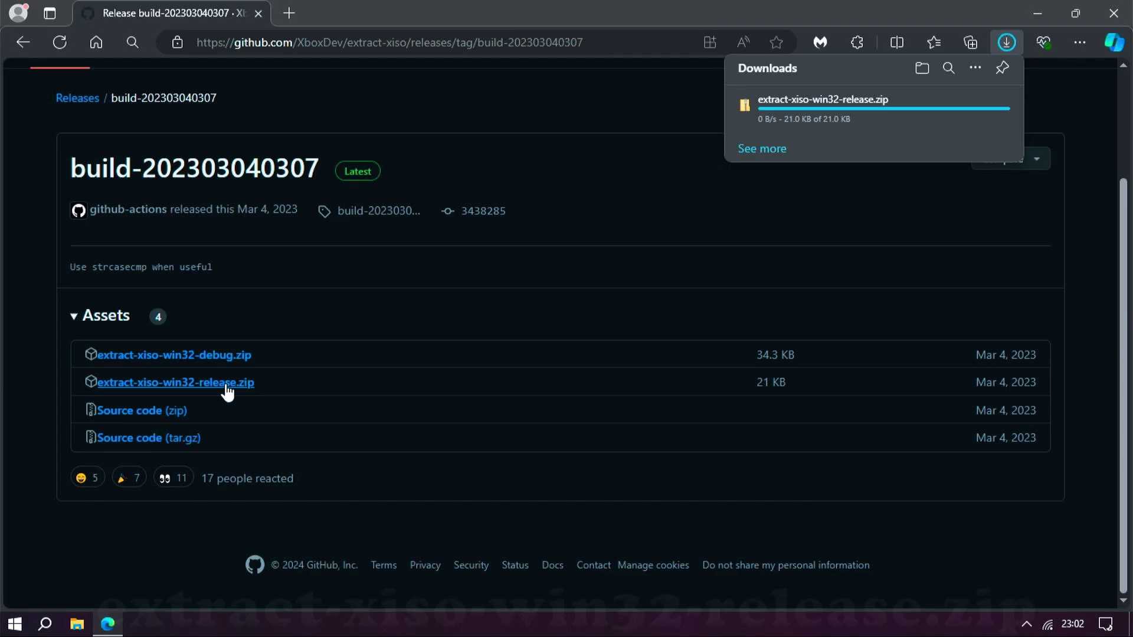
Step: Show the downloaded extract-xiso-win32-release.zip in its folder and extract it into a folder of the same name
mouse_move(950, 115)
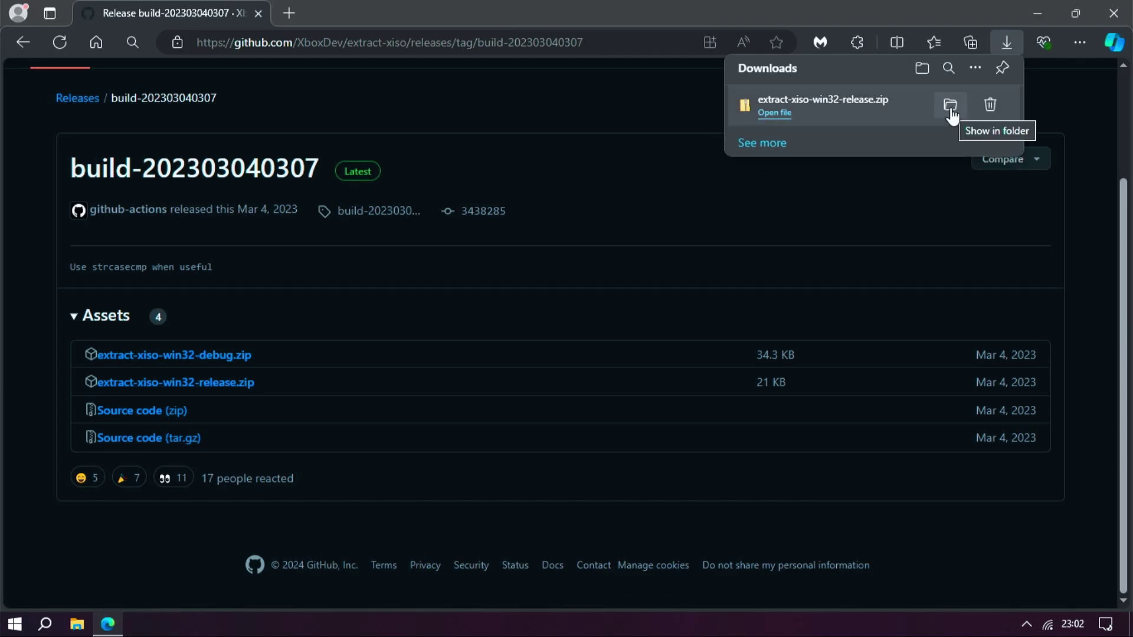
click(950, 115)
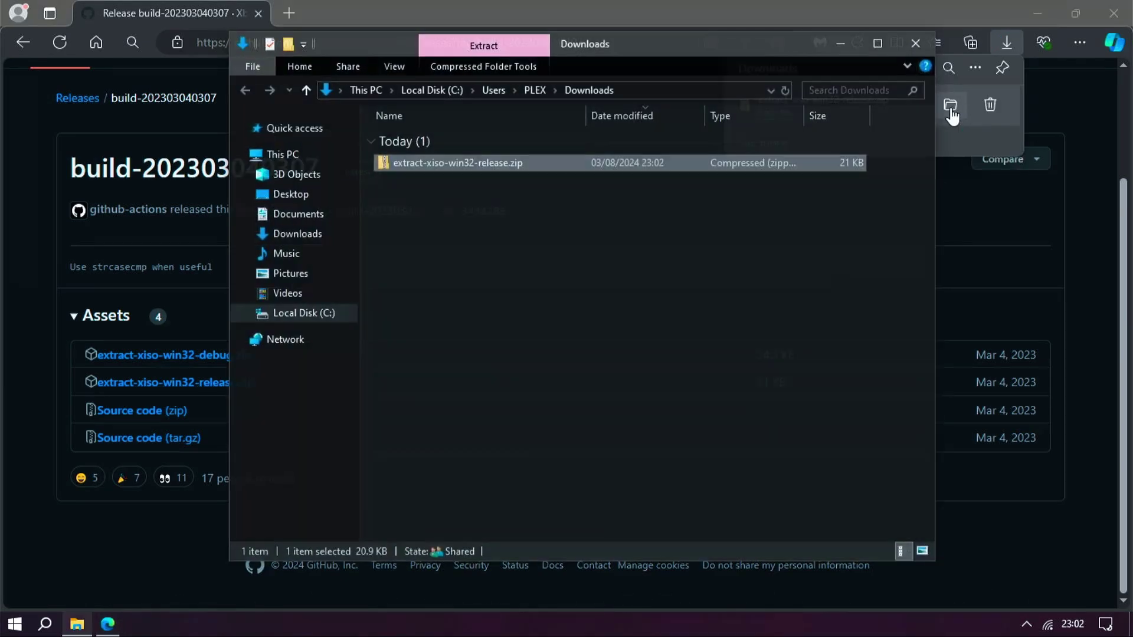
right_click(541, 163)
click(581, 218)
click(711, 470)
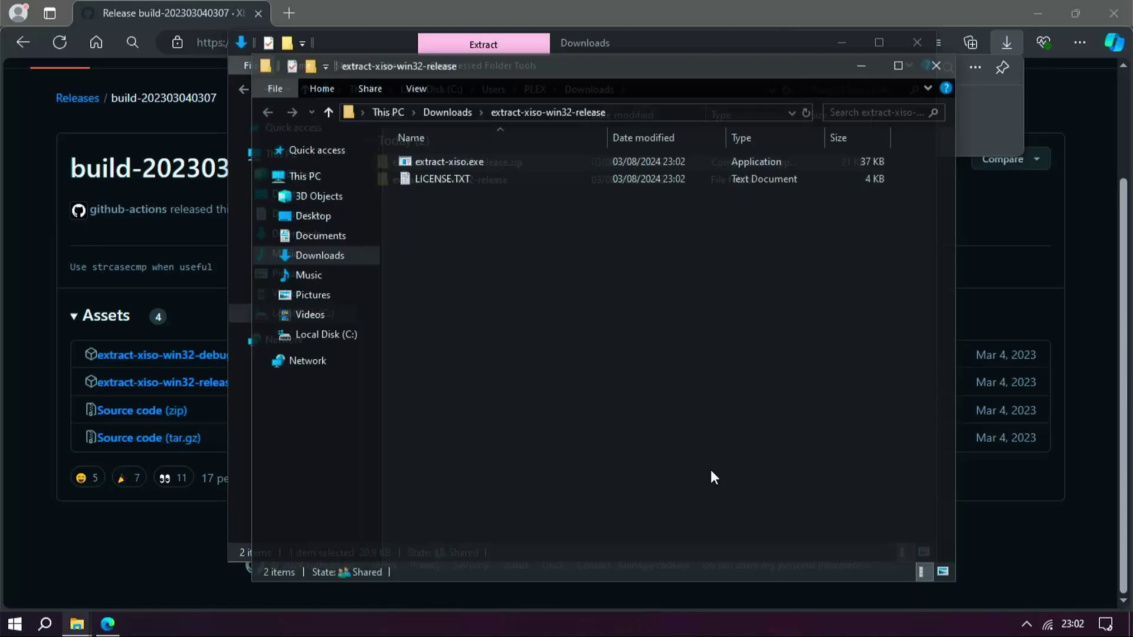
Step: Move the extracted extract-xiso-win32-release folder from Downloads into the OG-XBOX folder on Local Disk (C:)
click(447, 111)
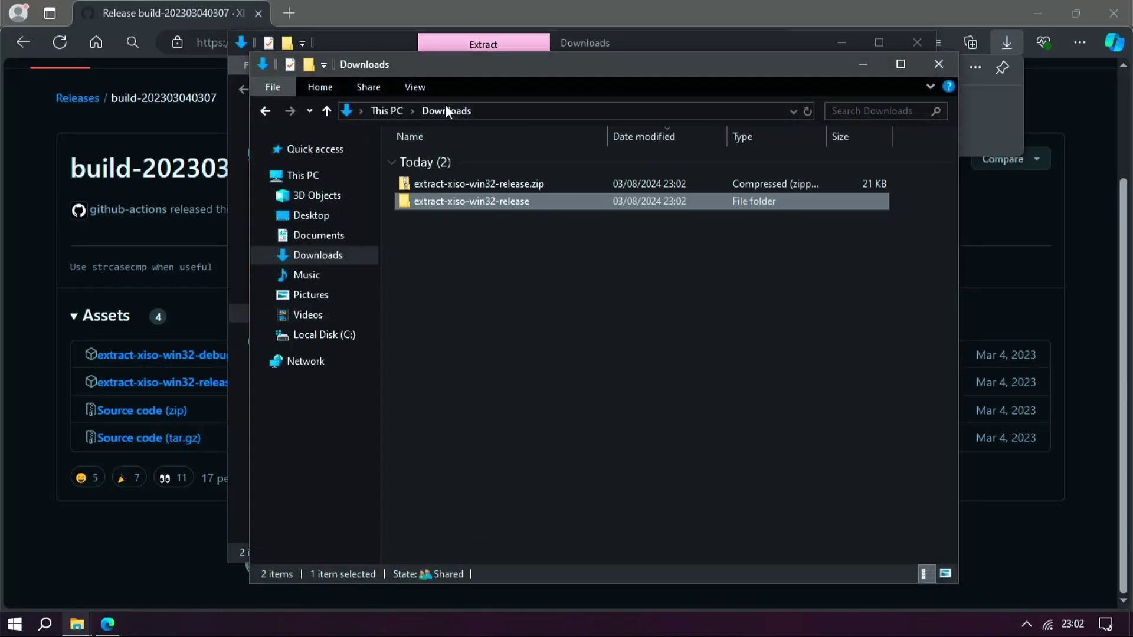
click(490, 185)
right_click(482, 200)
click(528, 430)
click(324, 335)
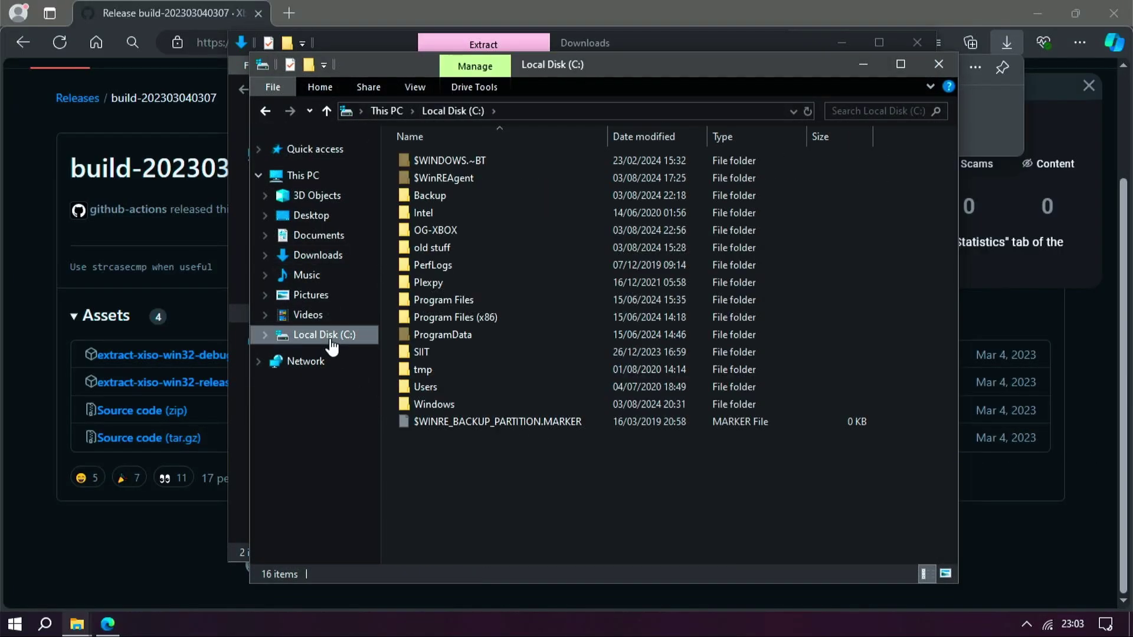
right_click(437, 231)
click(475, 502)
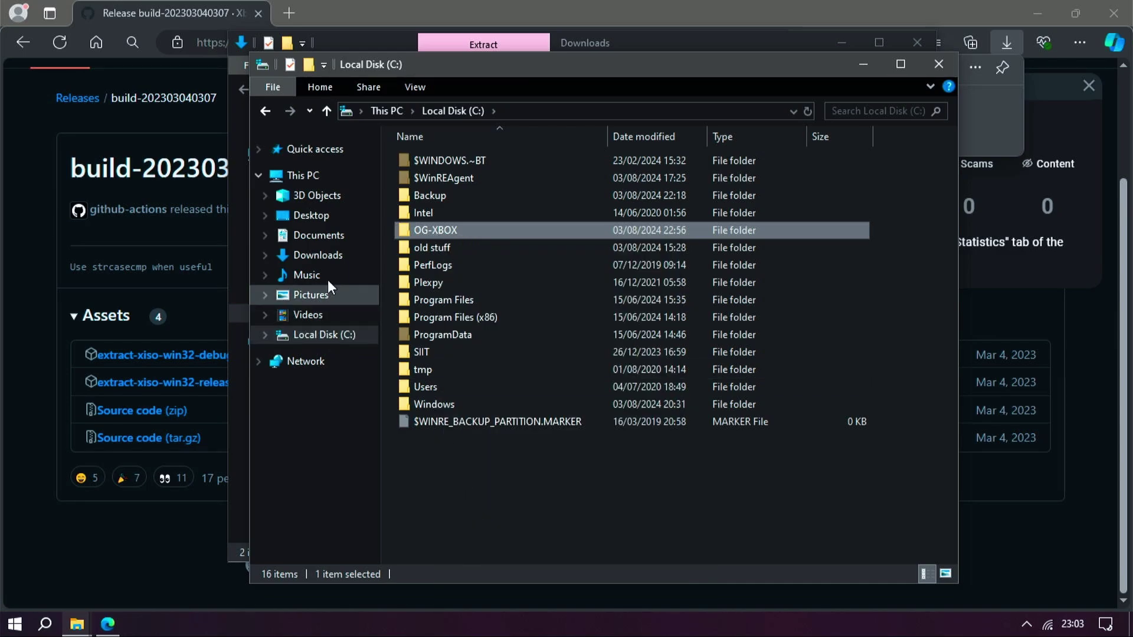
Step: Delete extract-xiso-win32-release.zip from the Downloads folder
click(318, 255)
right_click(479, 183)
click(501, 461)
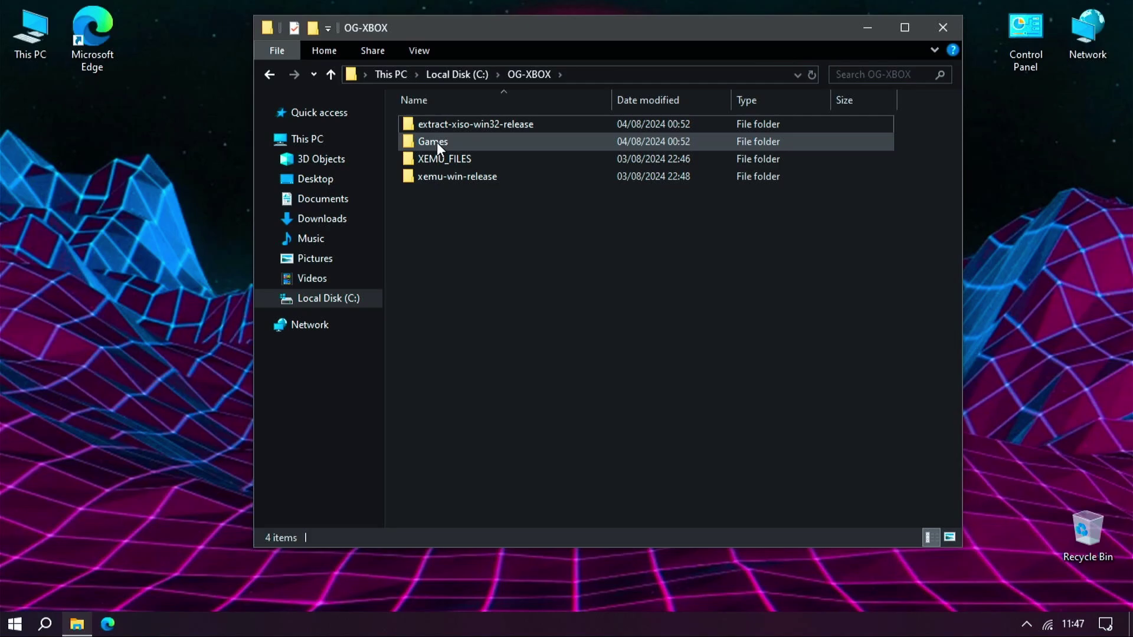
Step: Open the extract-xiso-win32-release folder in a separate window and place it beside the OG-XBOX window
right_click(445, 126)
click(498, 155)
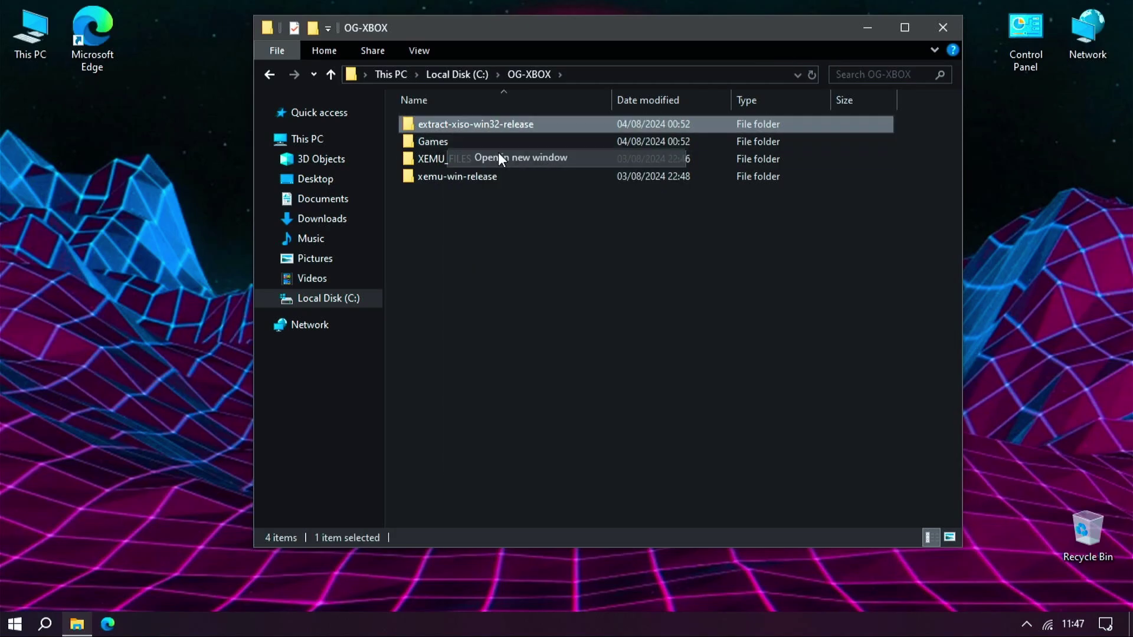
drag(463, 38, 567, 57)
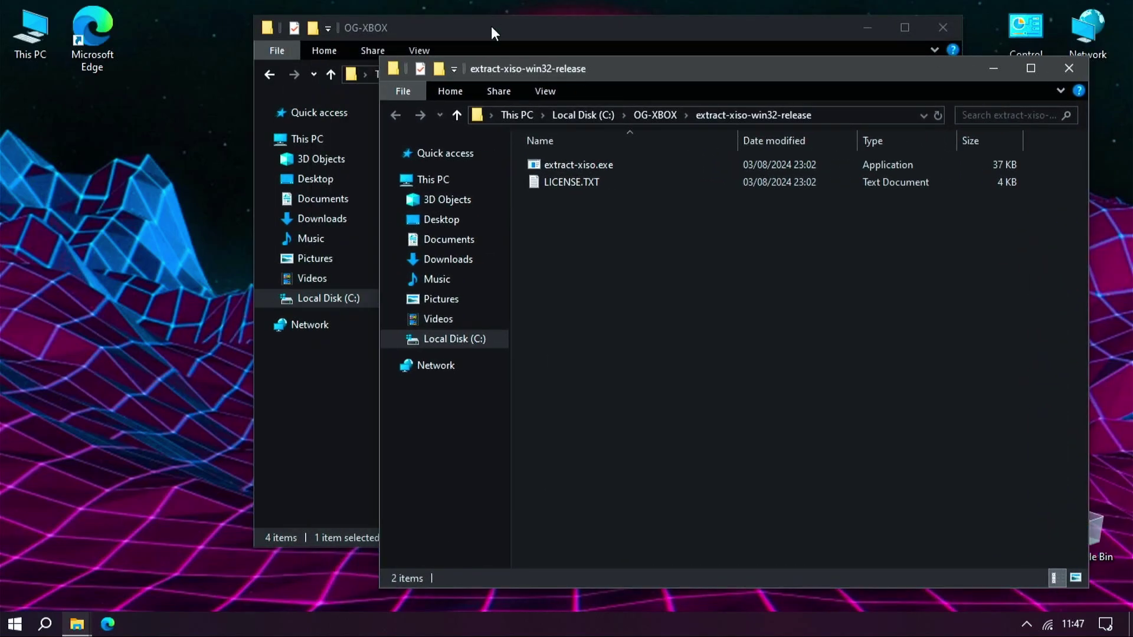
Step: Move Battlefield 2 - Modern Combat.iso from its folder inside Games into the extract-xiso-win32-release folder
click(491, 26)
double_click(462, 144)
double_click(457, 123)
right_click(457, 121)
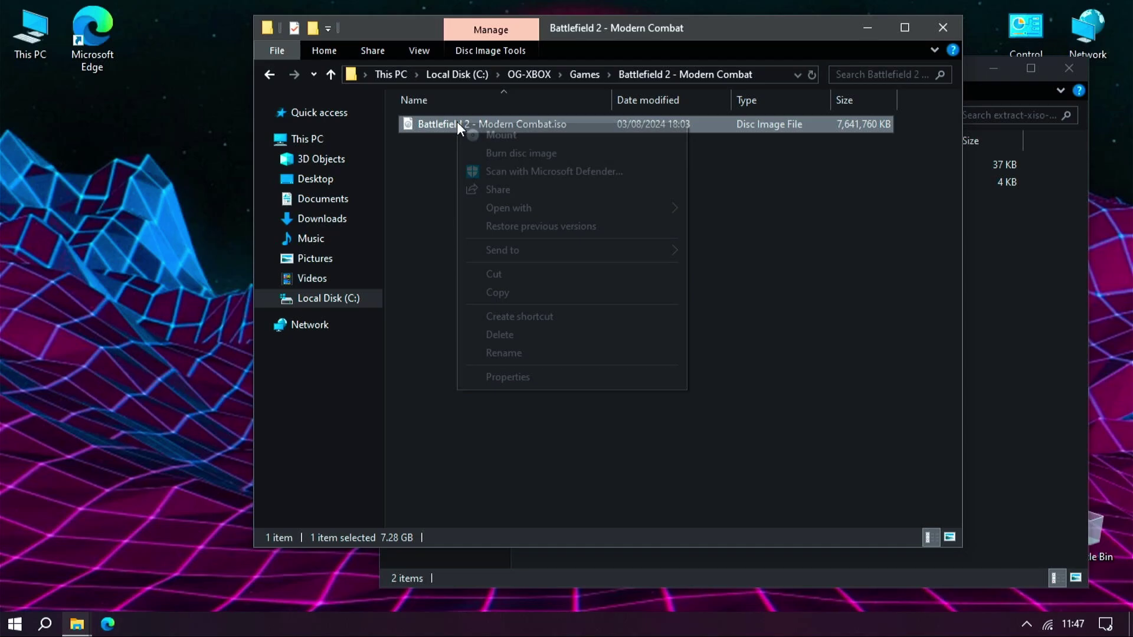
click(494, 274)
click(1004, 295)
right_click(646, 249)
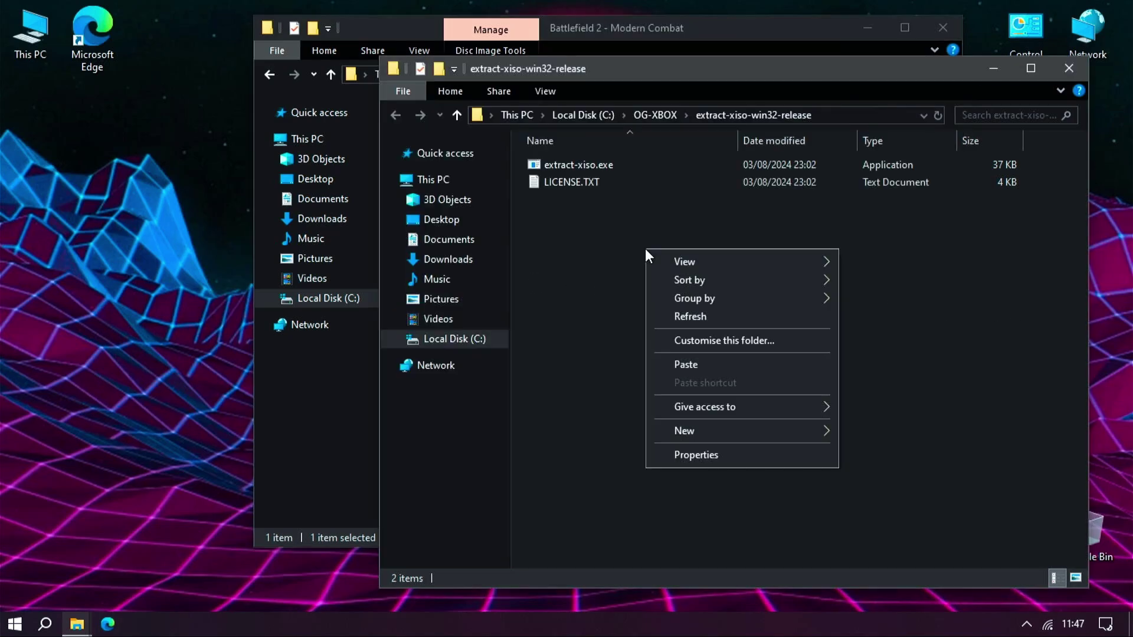
click(684, 364)
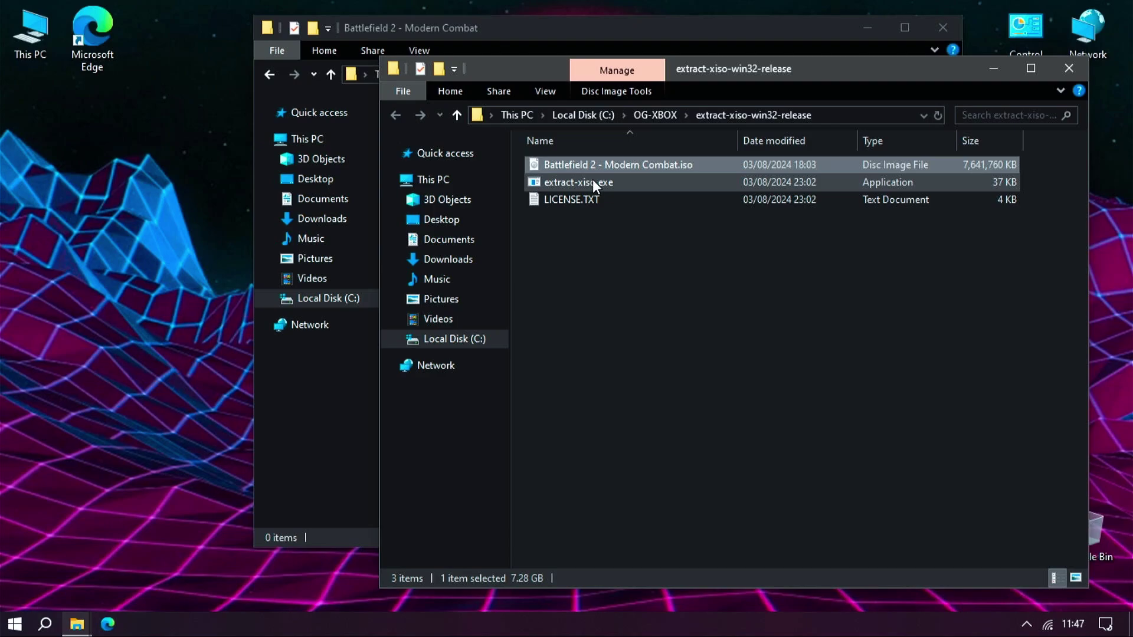
Step: Unpack Battlefield 2 - Modern Combat.iso with extract-xiso.exe, and rename the original ISO as Battlefield 2 - Modern Combat-old.iso
drag(583, 165, 579, 177)
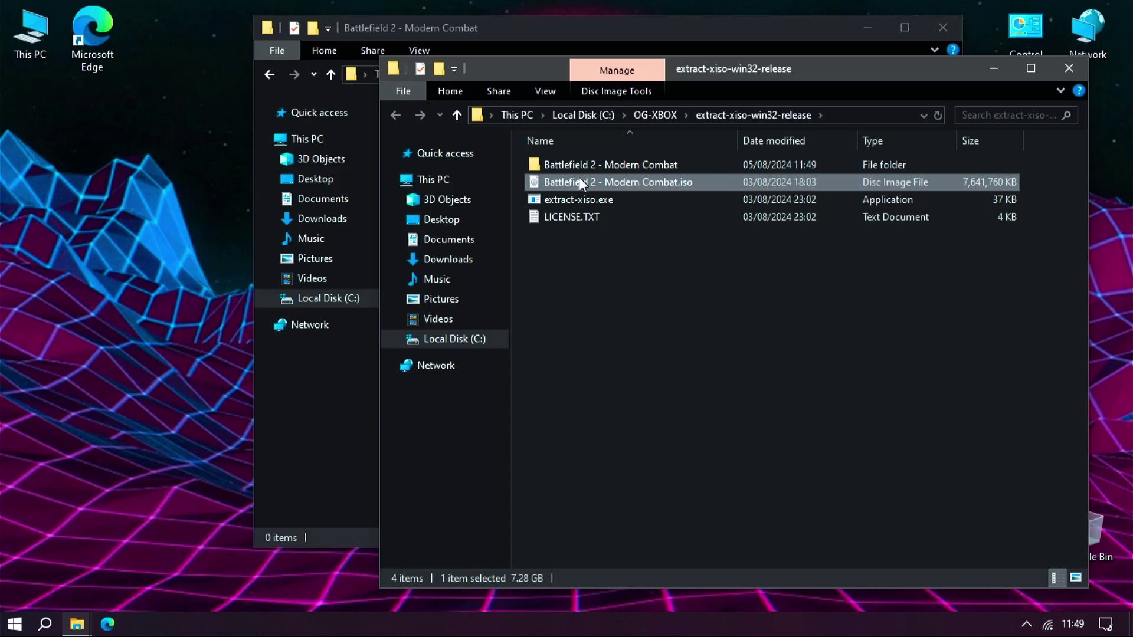
right_click(582, 184)
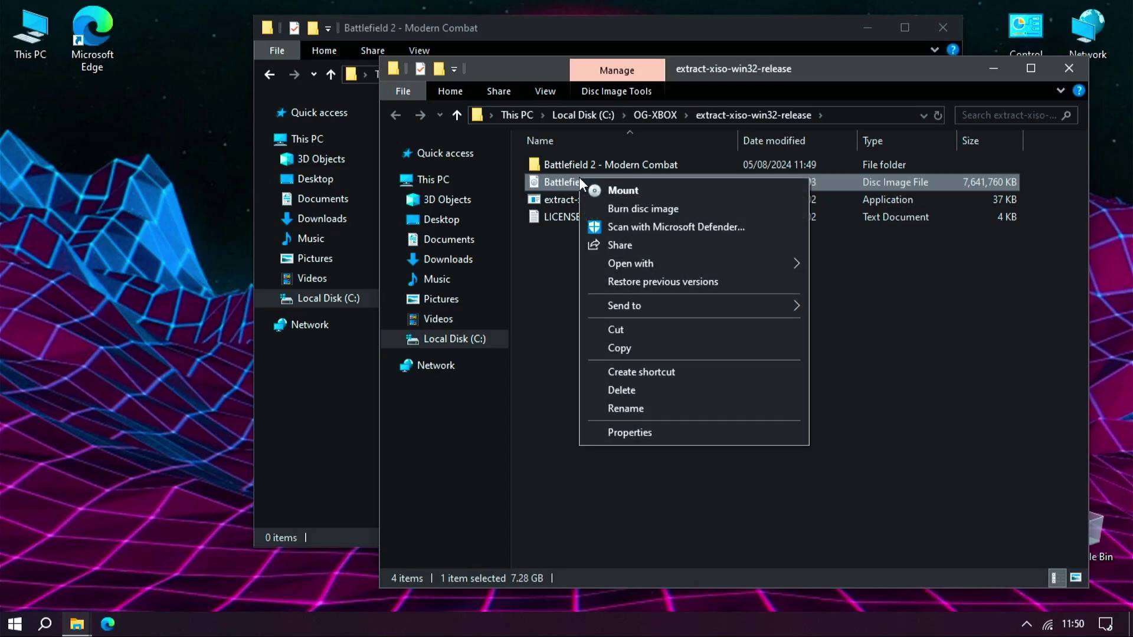
click(653, 404)
key(Right)
text(-old)
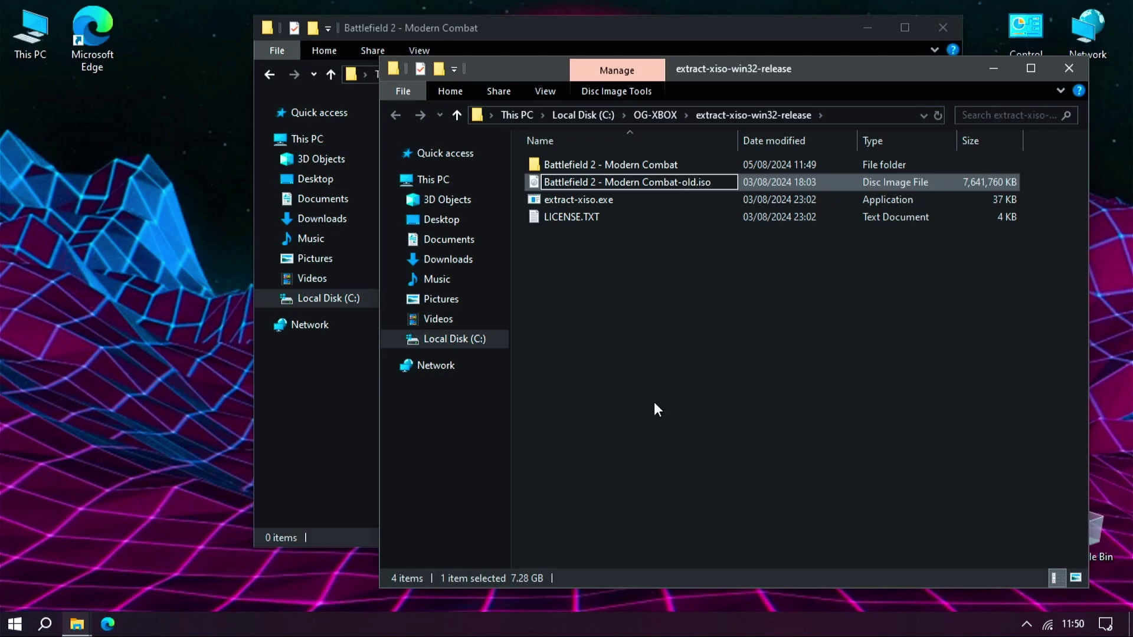
key(Return)
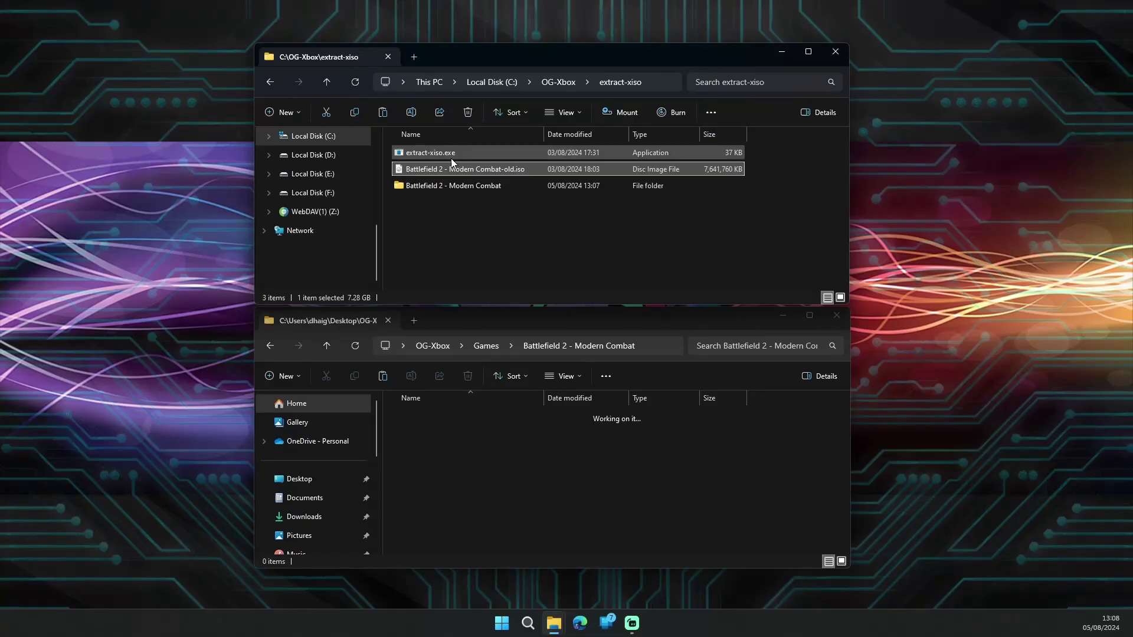
Step: Open a terminal in the C:\OG-Xbox\extract-xiso folder
right_click(450, 221)
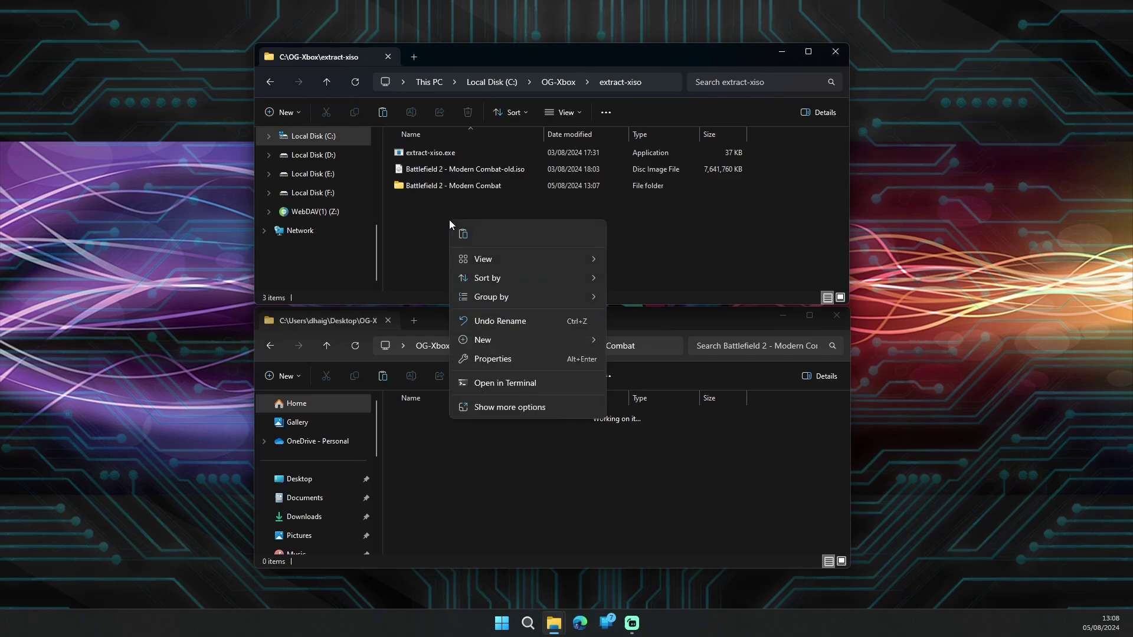
click(497, 384)
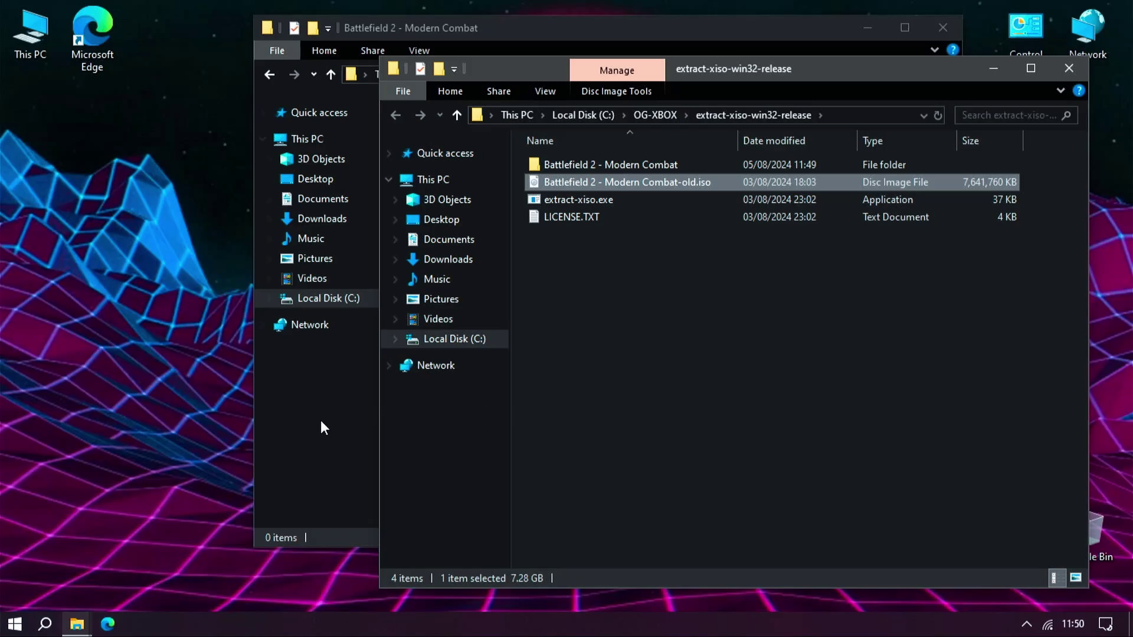
Step: Open a Windows PowerShell window with administrator rights
click(18, 623)
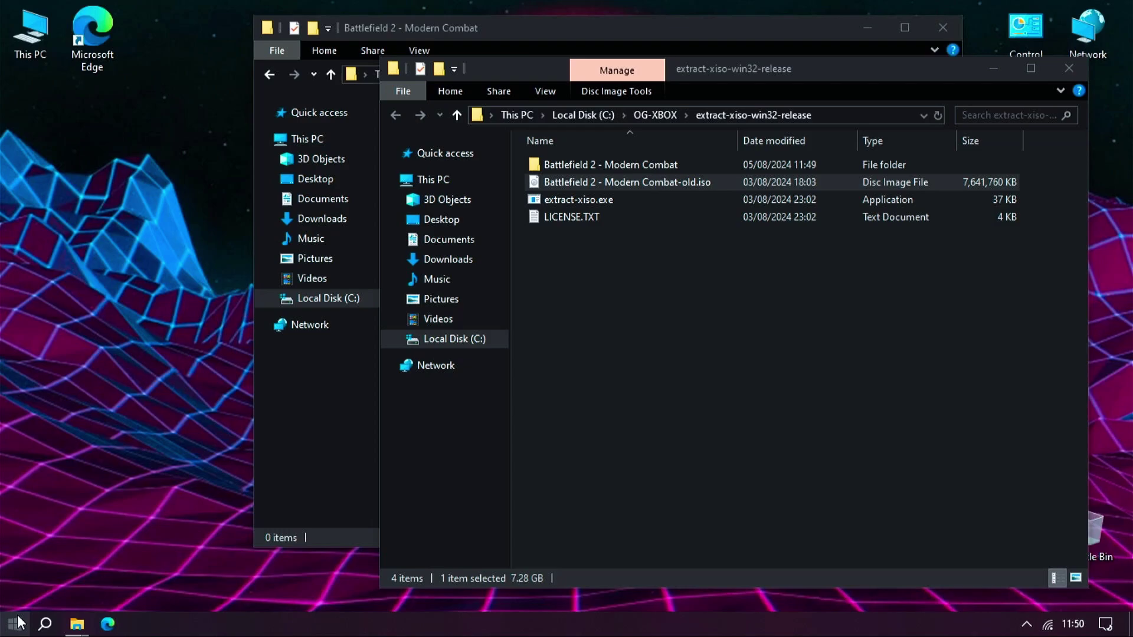
right_click(18, 623)
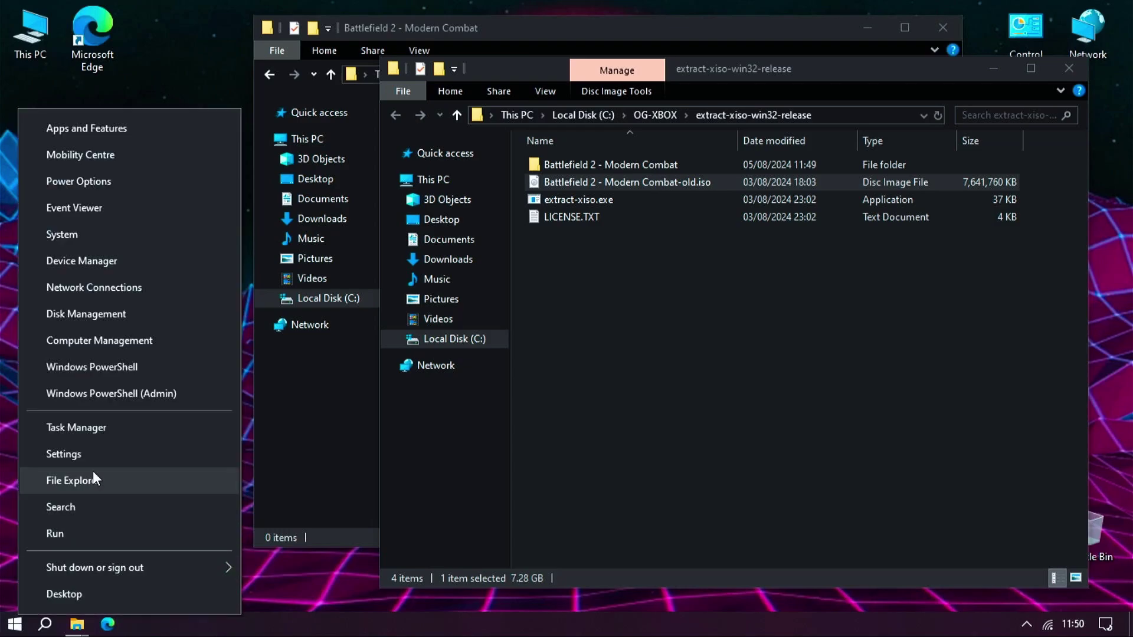
click(125, 395)
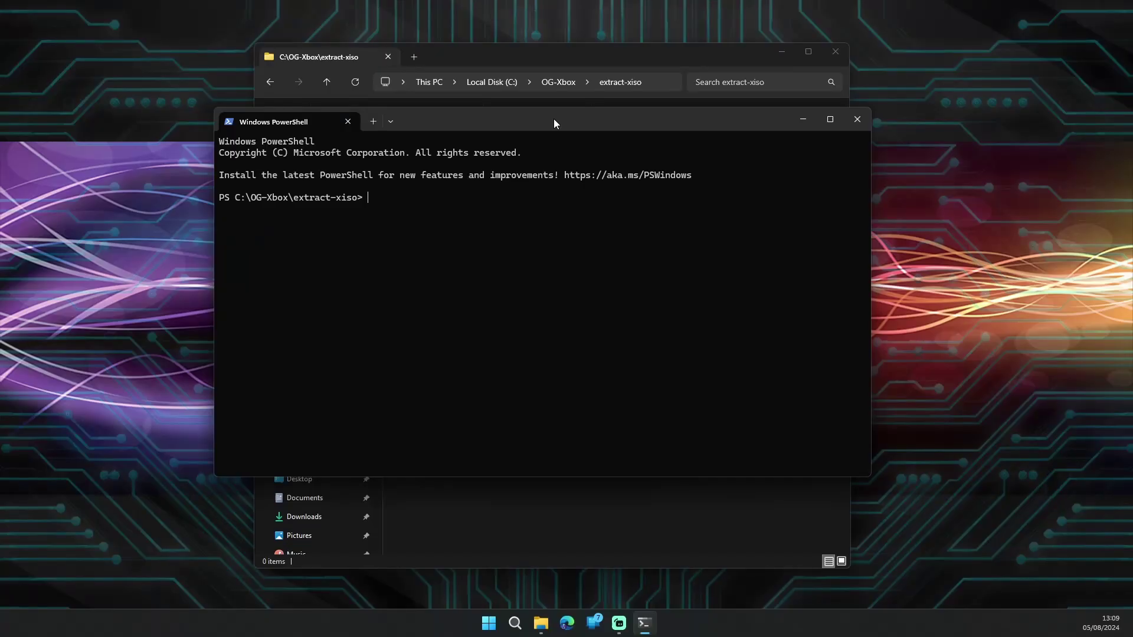
Step: Build a new ISO by running .\extract-xiso -c "Battlefield 2 - Modern Combat" with the copied folder name, and close the terminal
text(.\extract)
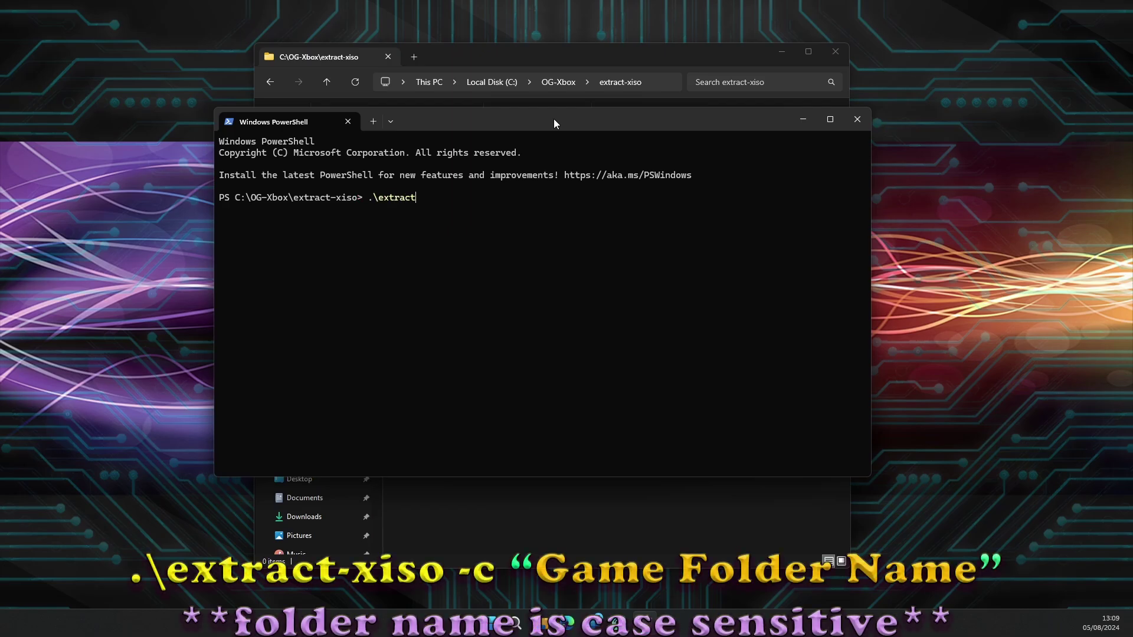
text(-xiso -c ")
click(497, 498)
click(506, 58)
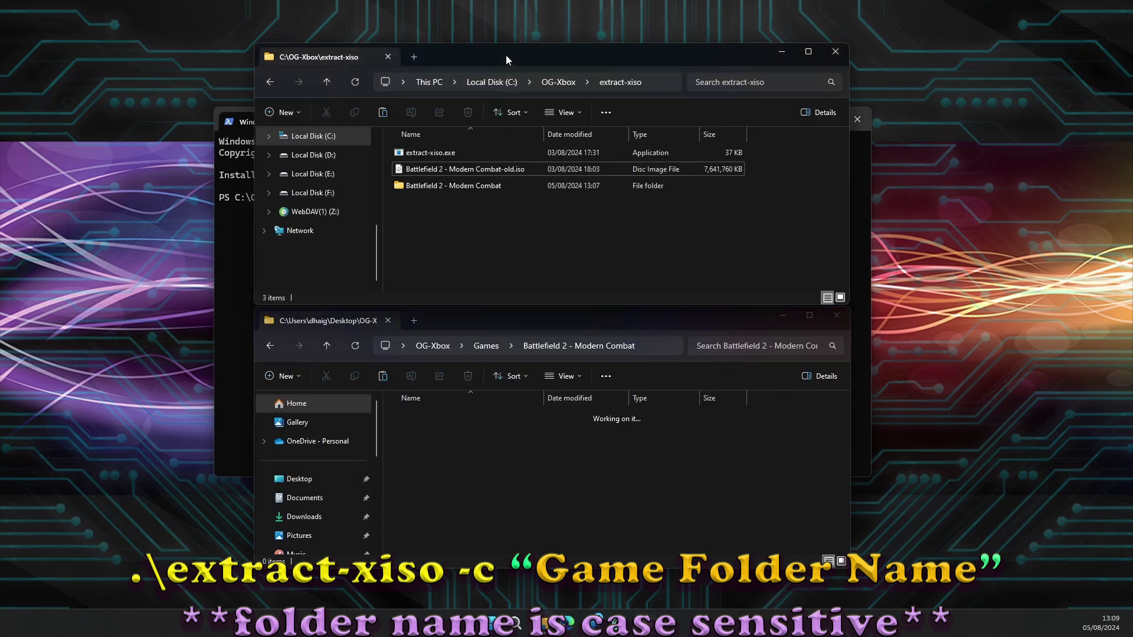
click(463, 186)
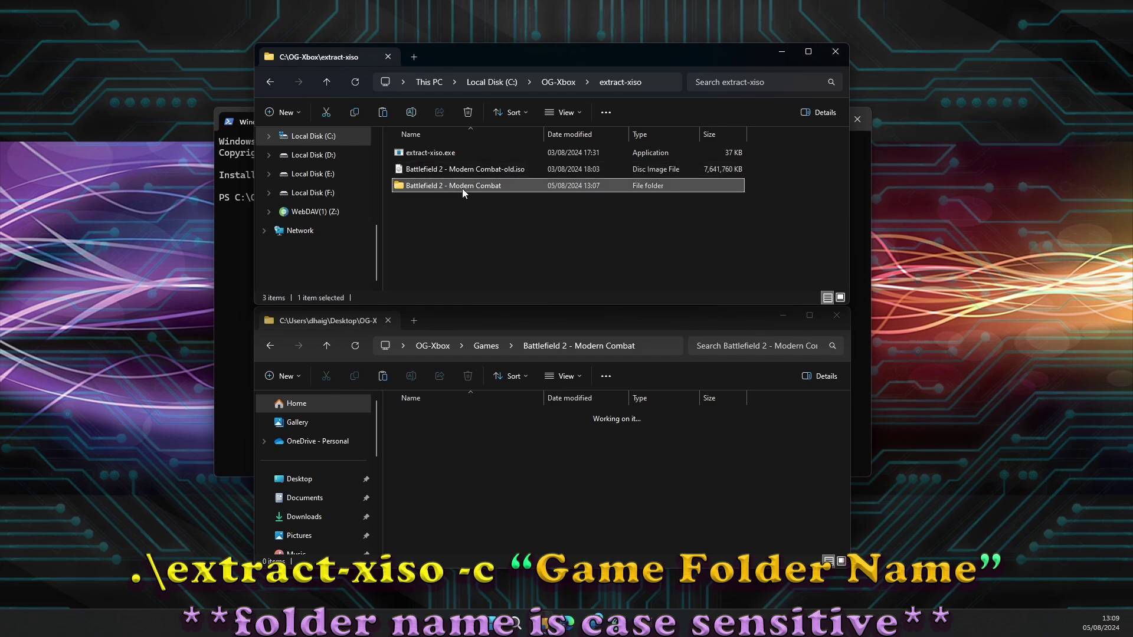
click(462, 186)
key(ctrl+c)
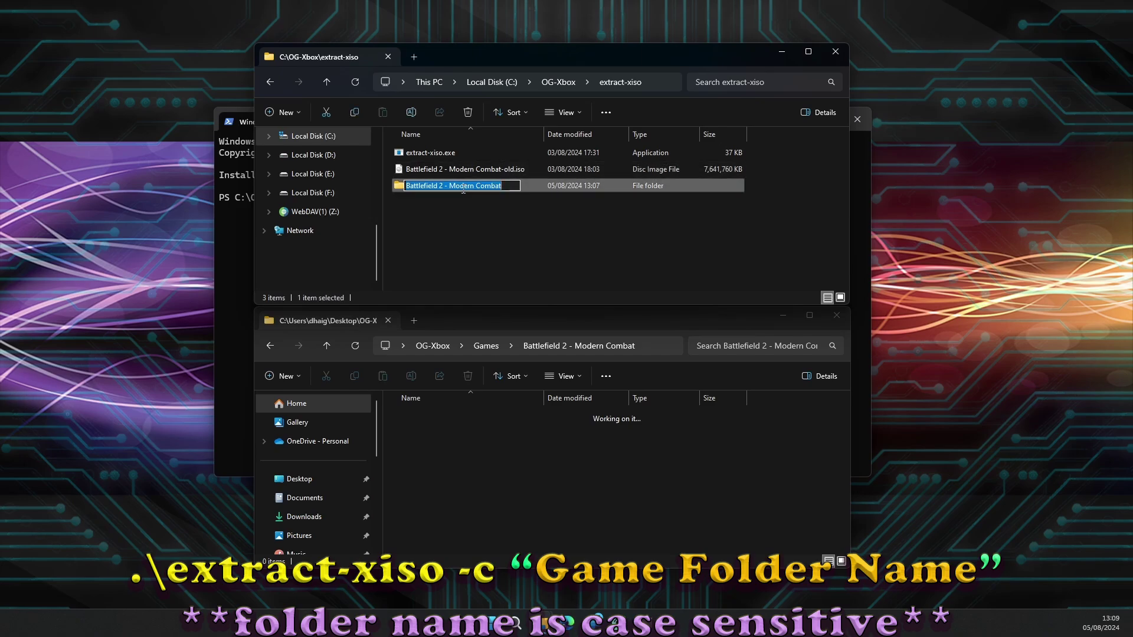
click(234, 255)
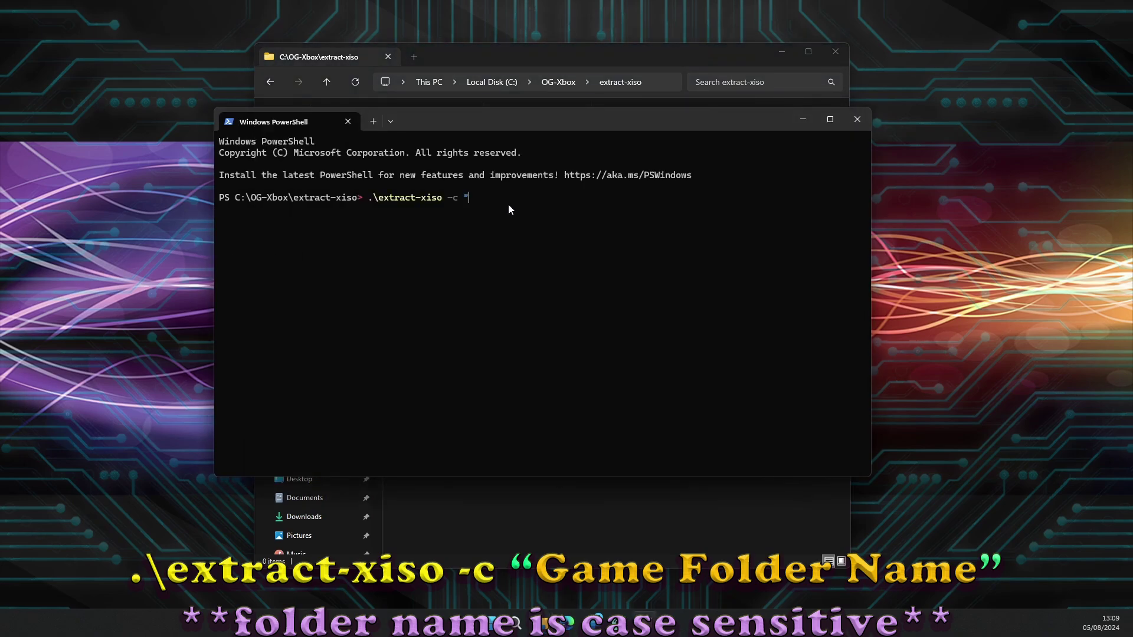
key(ctrl+v)
text(")
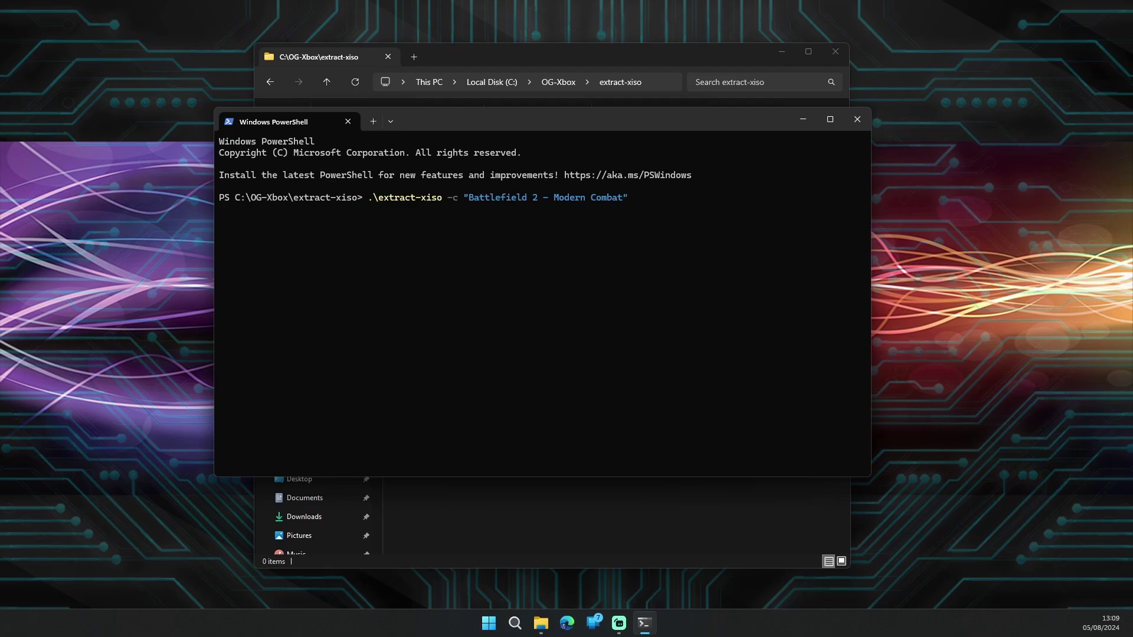
key(Return)
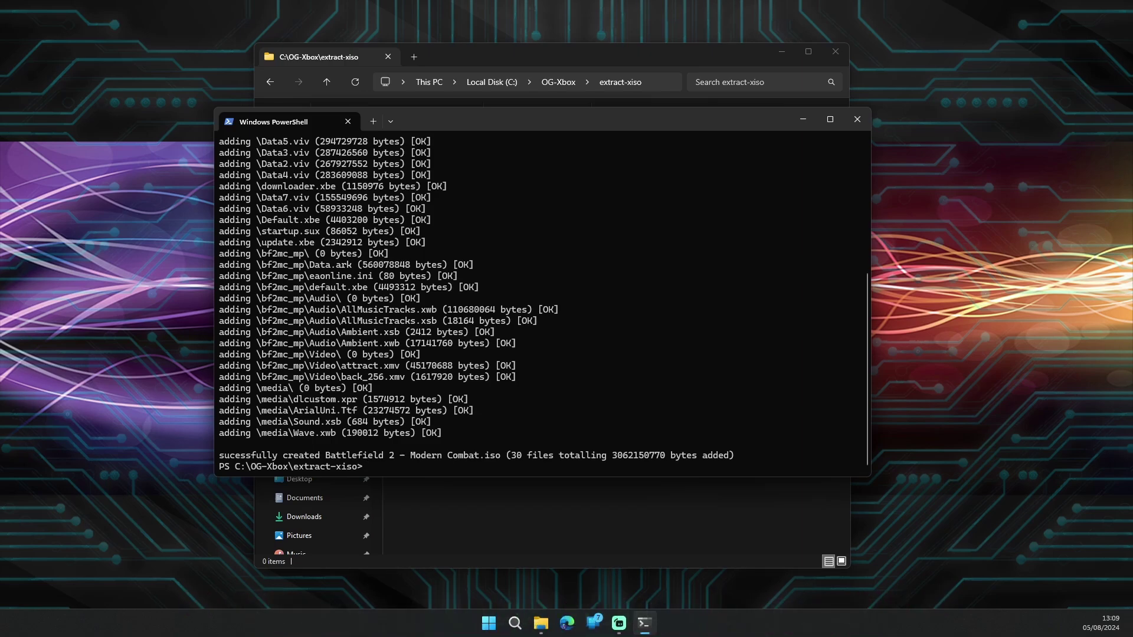
click(858, 120)
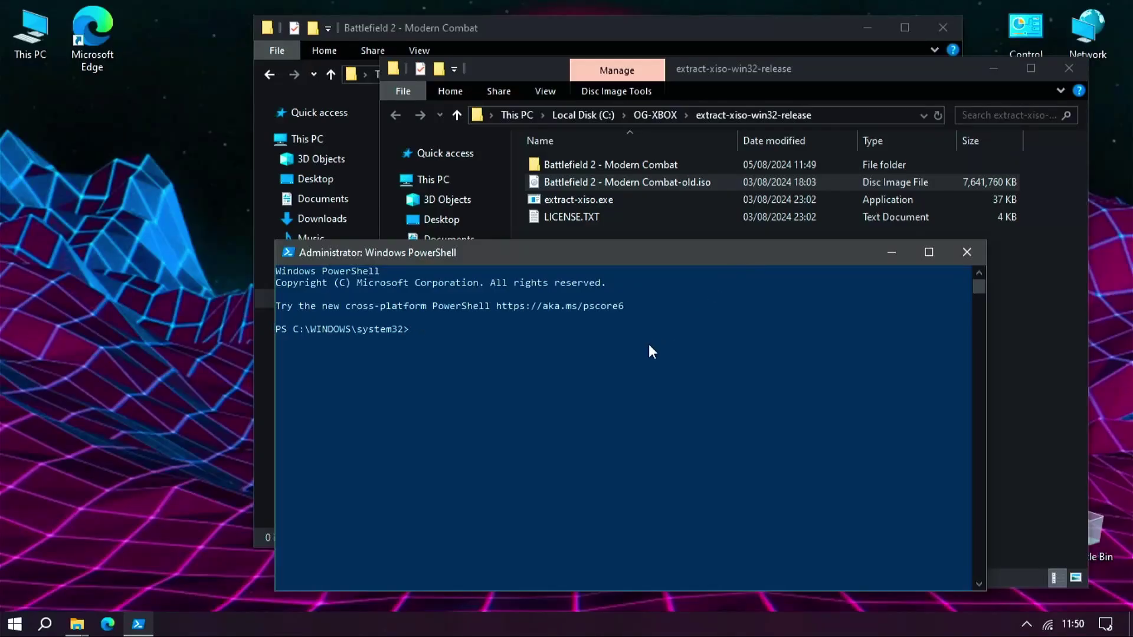
Step: Change the PowerShell working directory to C:\OG-XBOX\extract-xiso-win32-release
text(cd\)
key(Return)
text(cd)
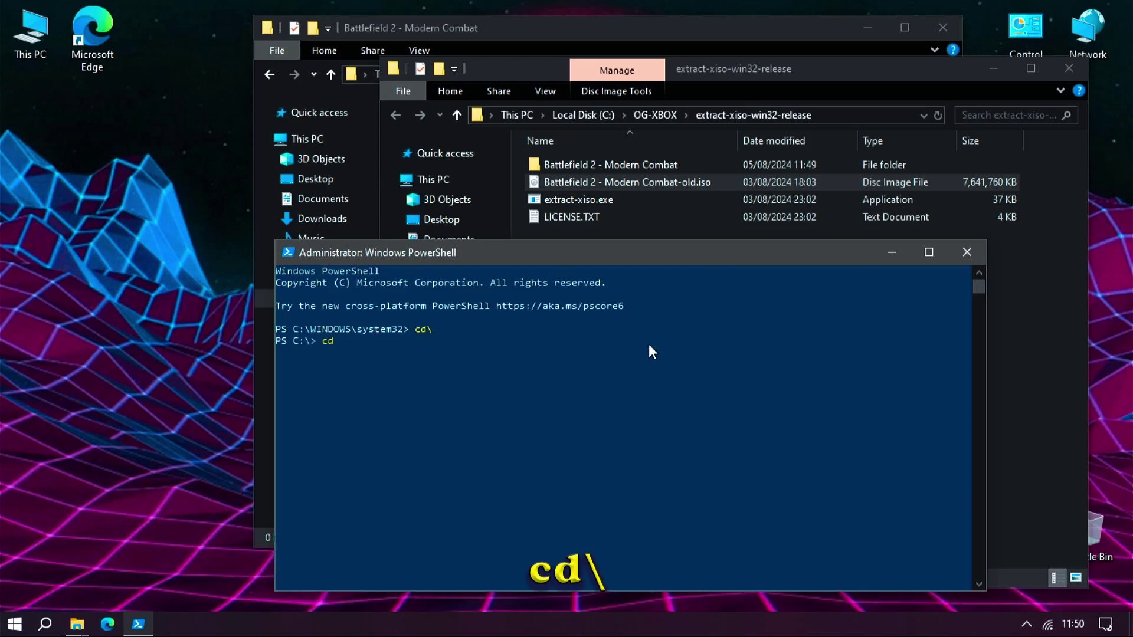
text( og)
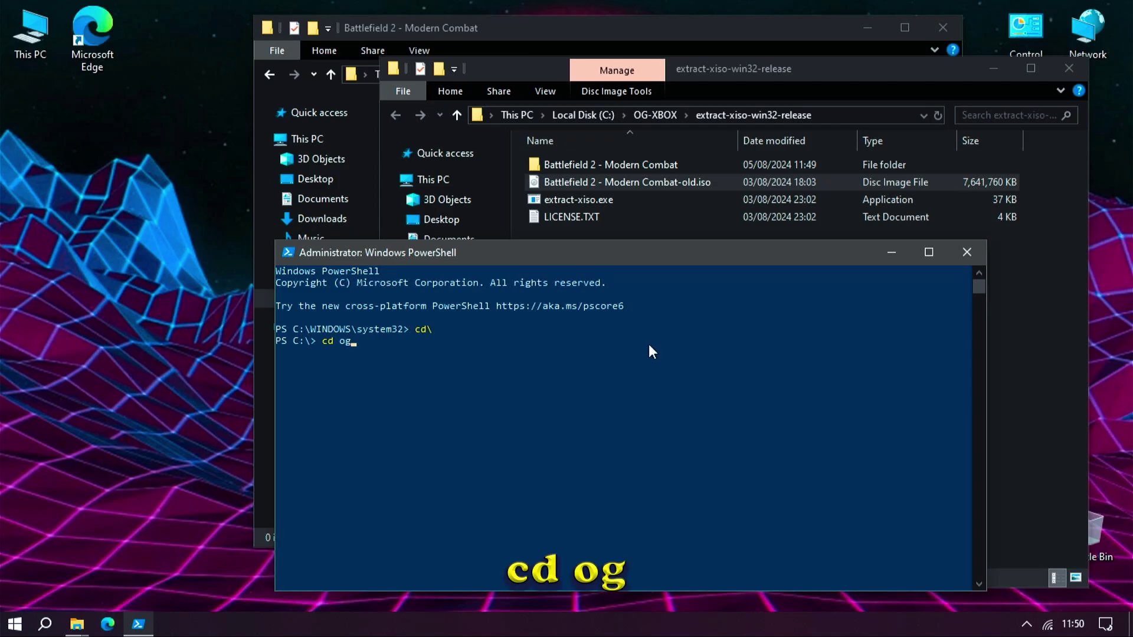
key(Tab)
key(Tab)
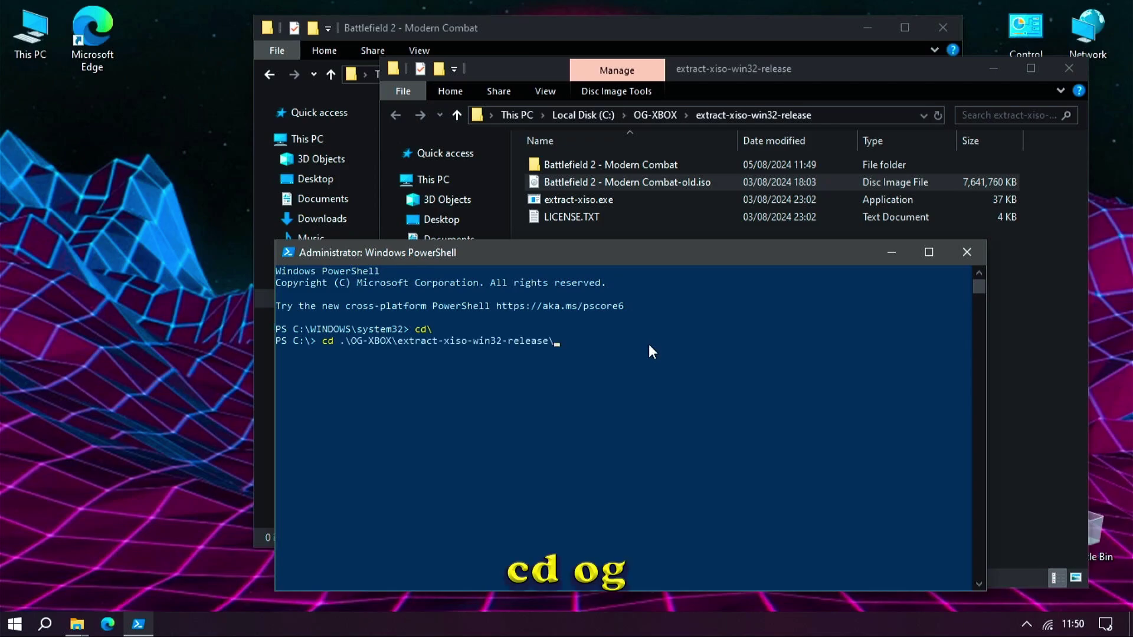
key(Return)
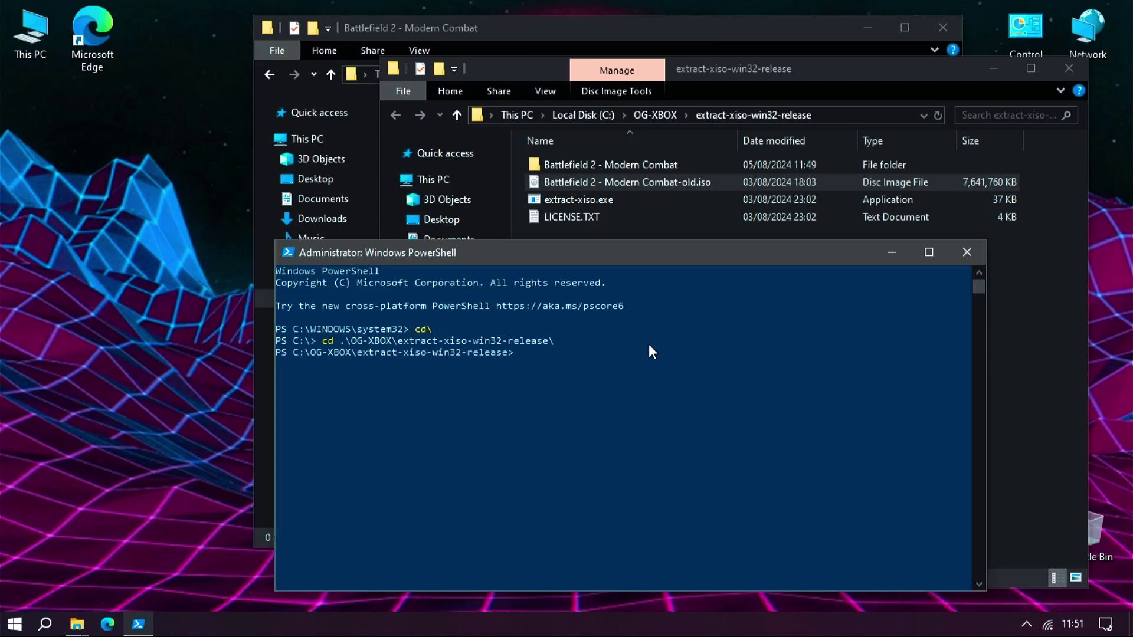
Step: Build a new ISO by running .\extract-xiso.exe -c "Battlefield 2 - Modern Combat" with the folder name copied from File Explorer, and close PowerShell
text(.)
text(\extr)
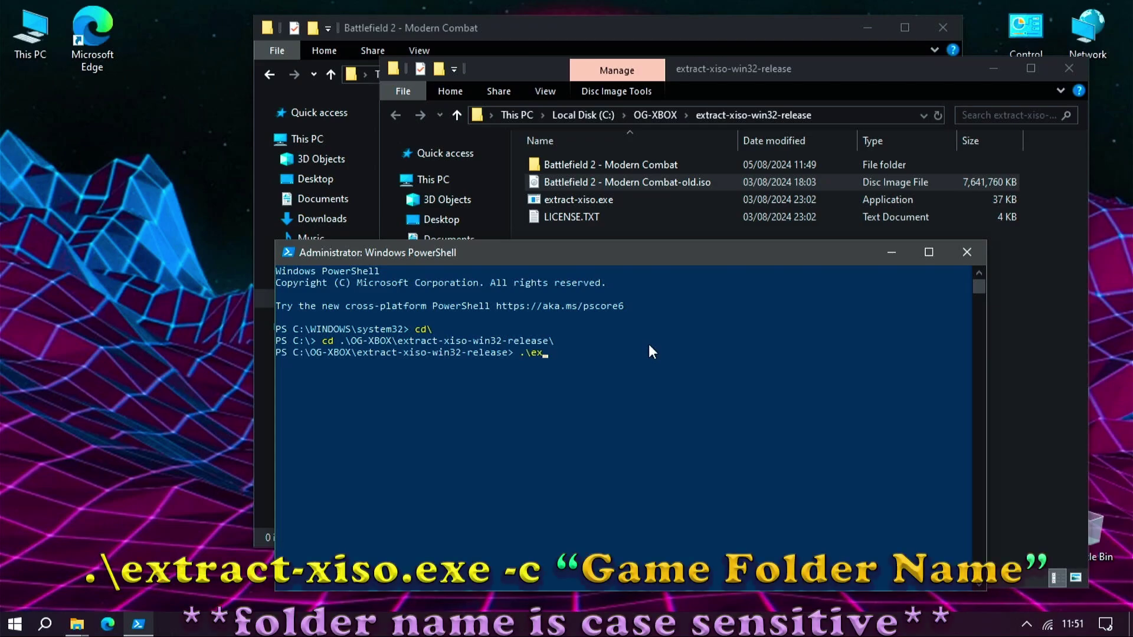
text(act-xiso.exe -c ")
click(641, 170)
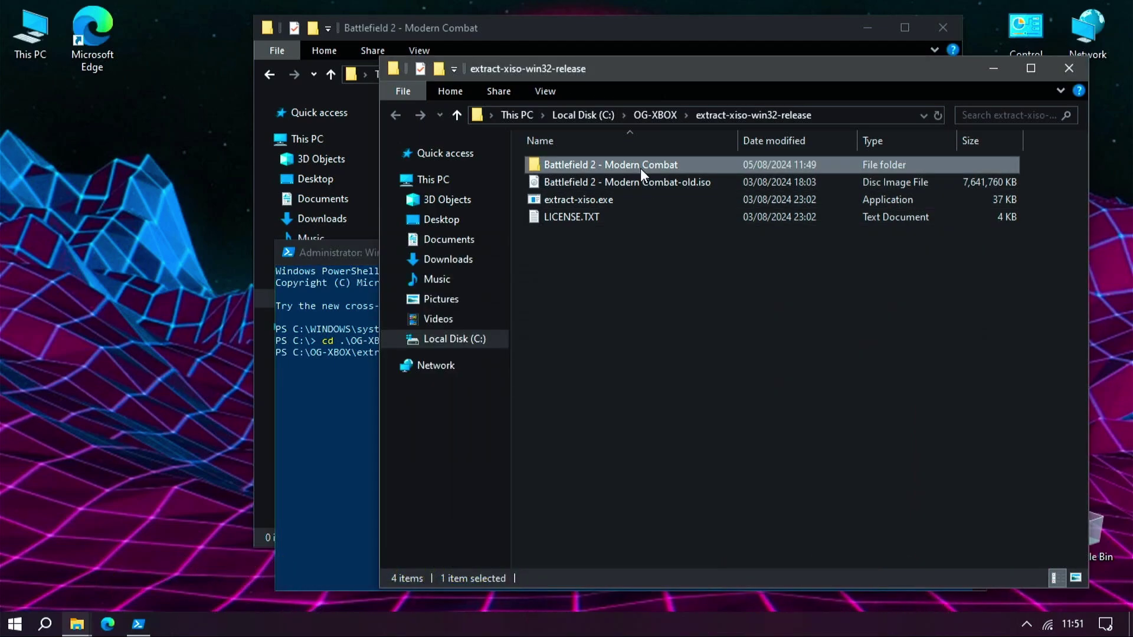
click(640, 168)
key(ctrl+c)
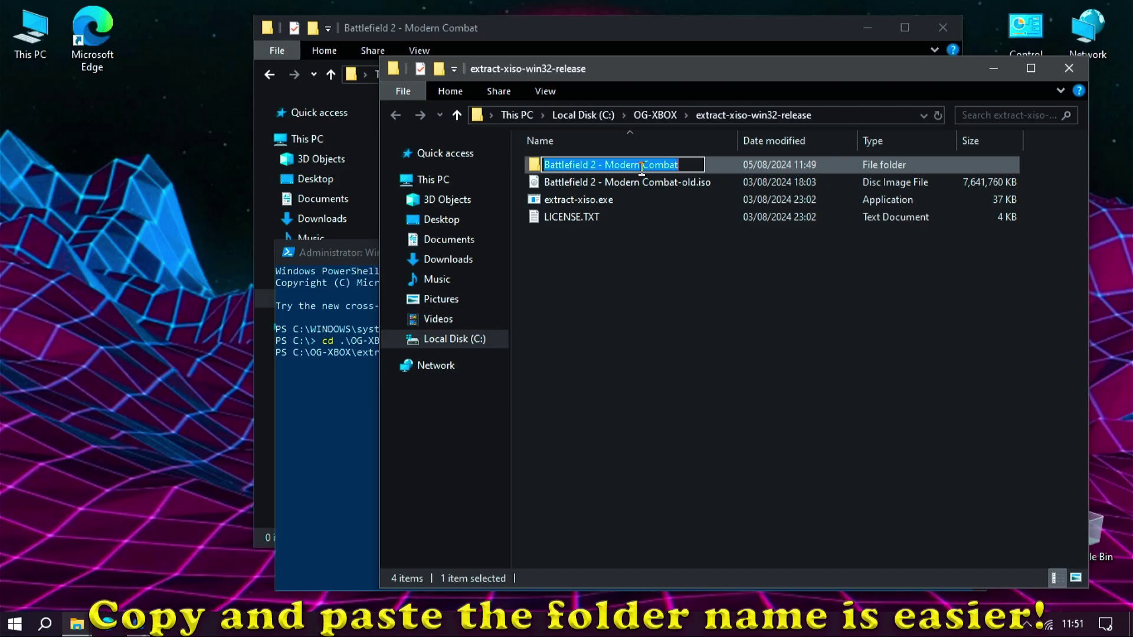
click(348, 407)
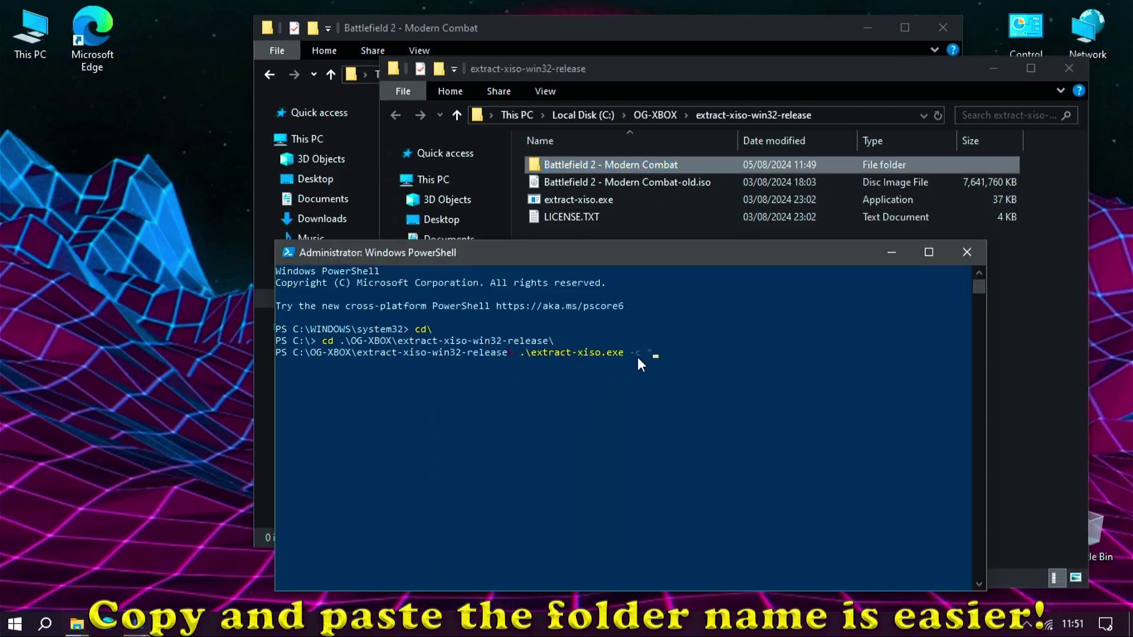
click(656, 350)
key(ctrl+v)
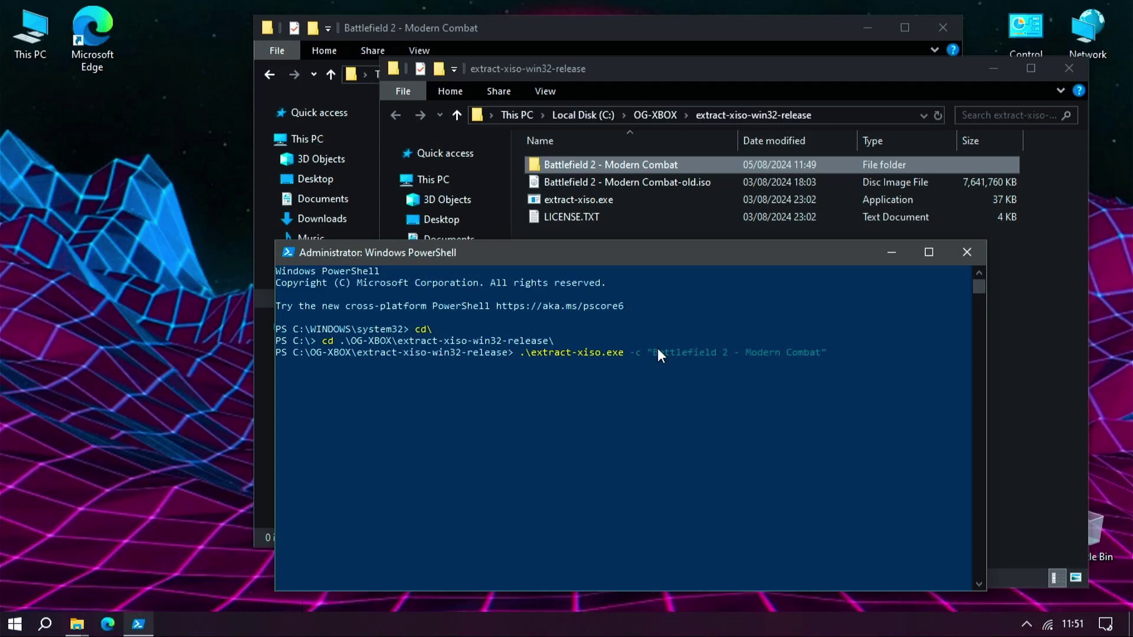
text(")
key(Return)
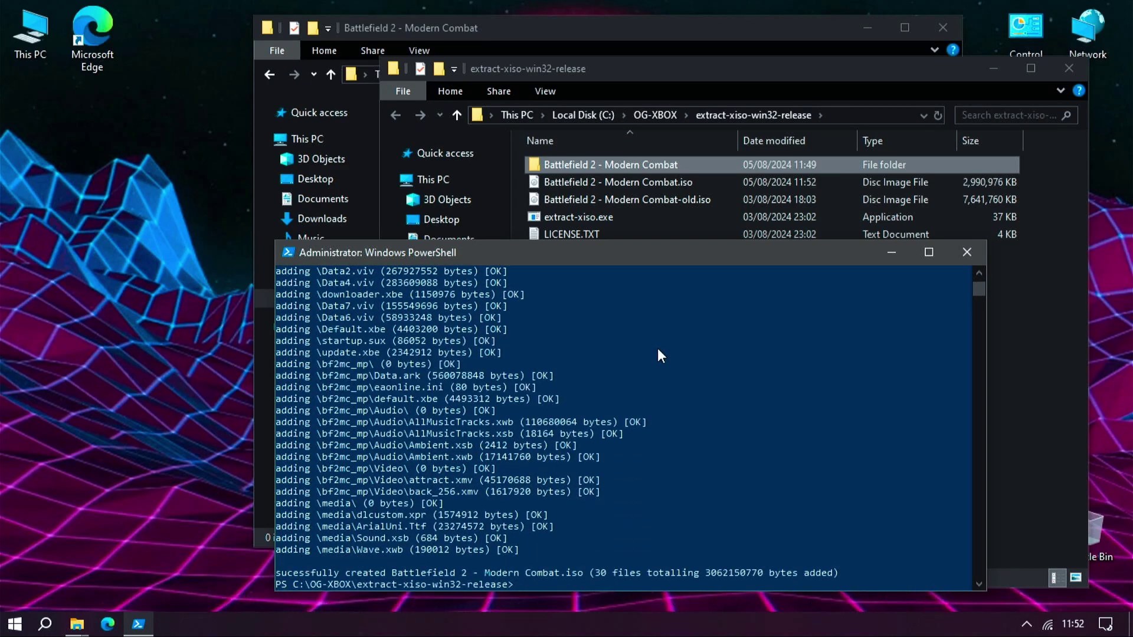
click(968, 252)
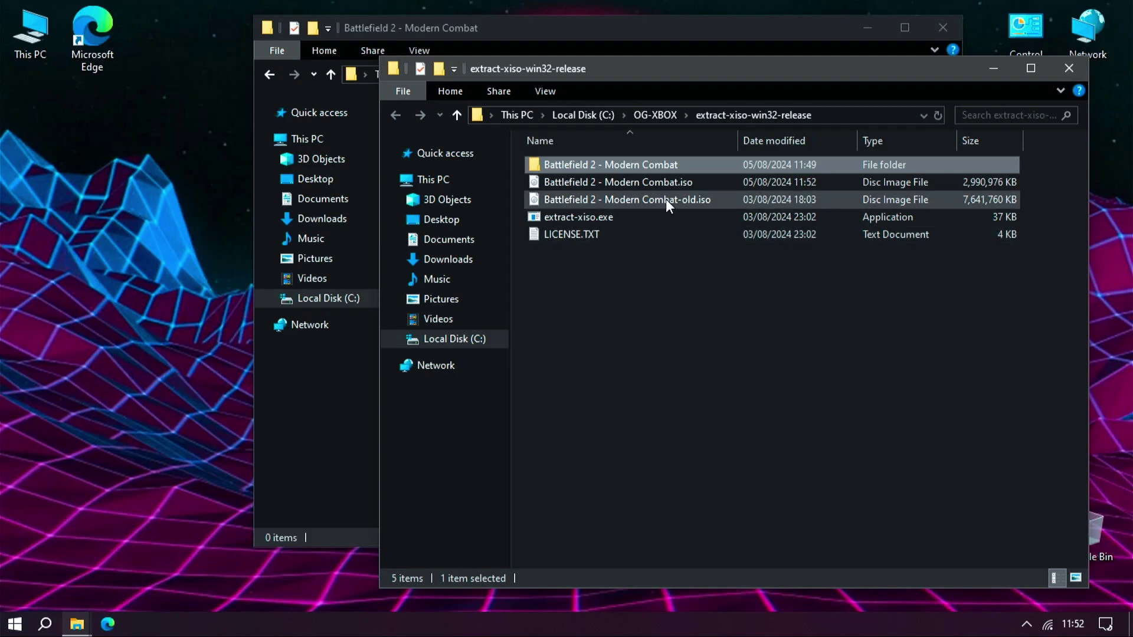
Step: Delete the extracted Battlefield 2 - Modern Combat folder and permanently delete Battlefield 2 - Modern Combat-old.iso
mouse_move(659, 170)
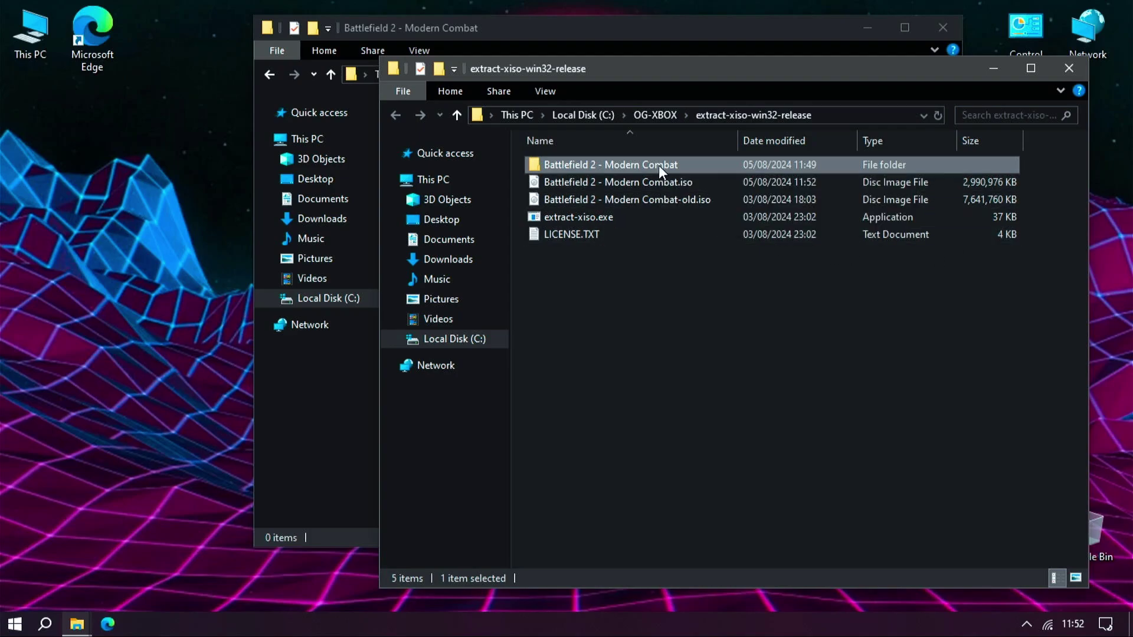
right_click(659, 165)
click(705, 456)
click(636, 226)
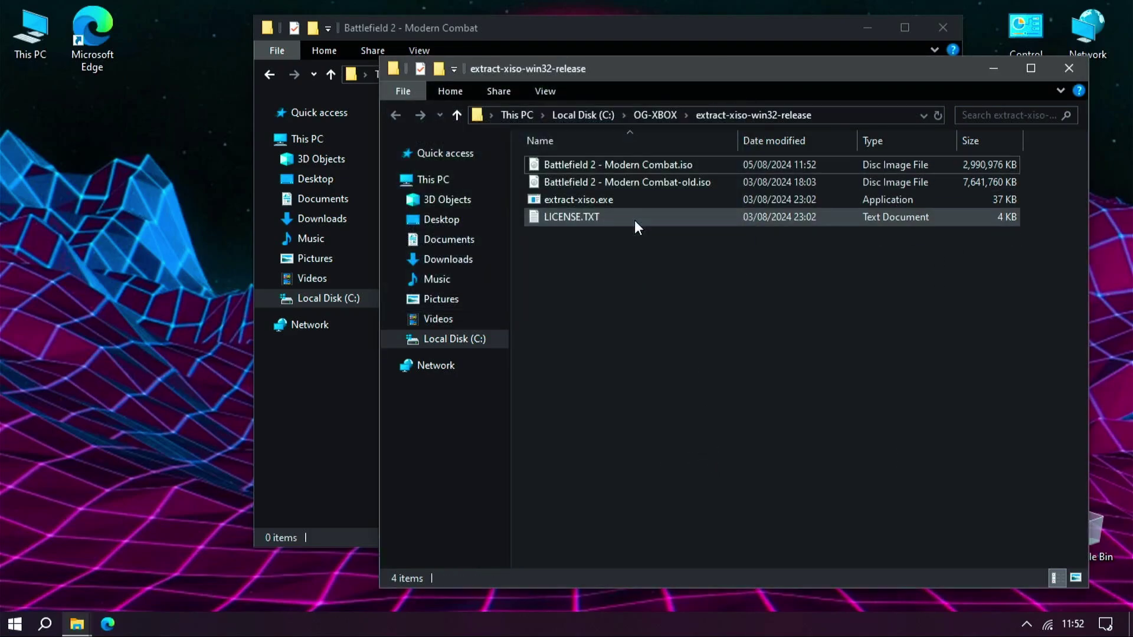
right_click(637, 181)
click(672, 395)
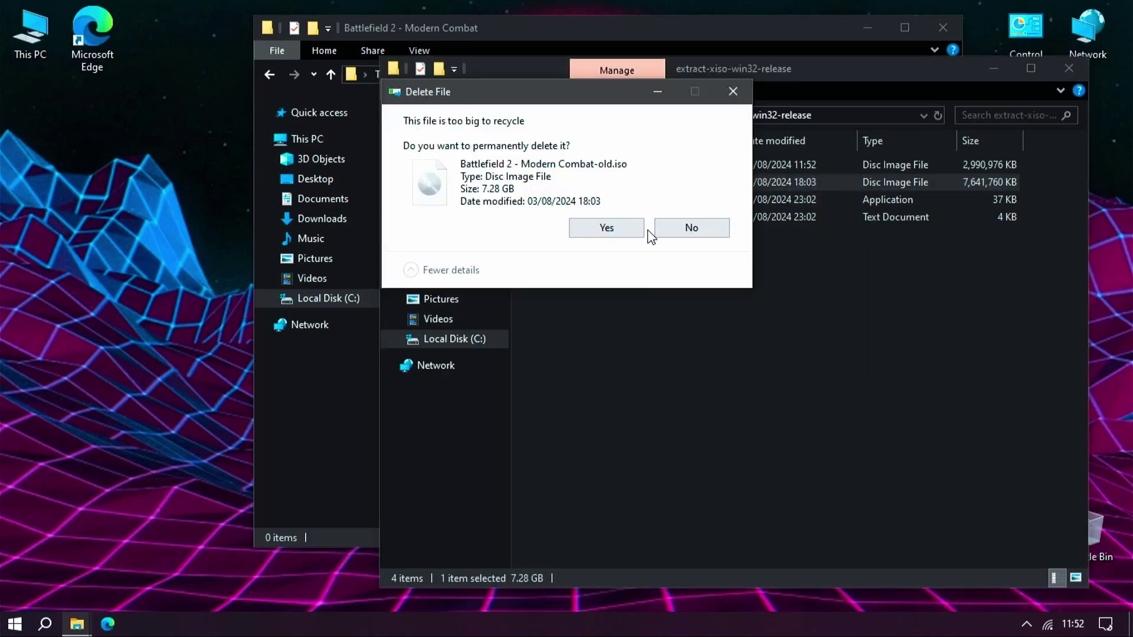
click(637, 228)
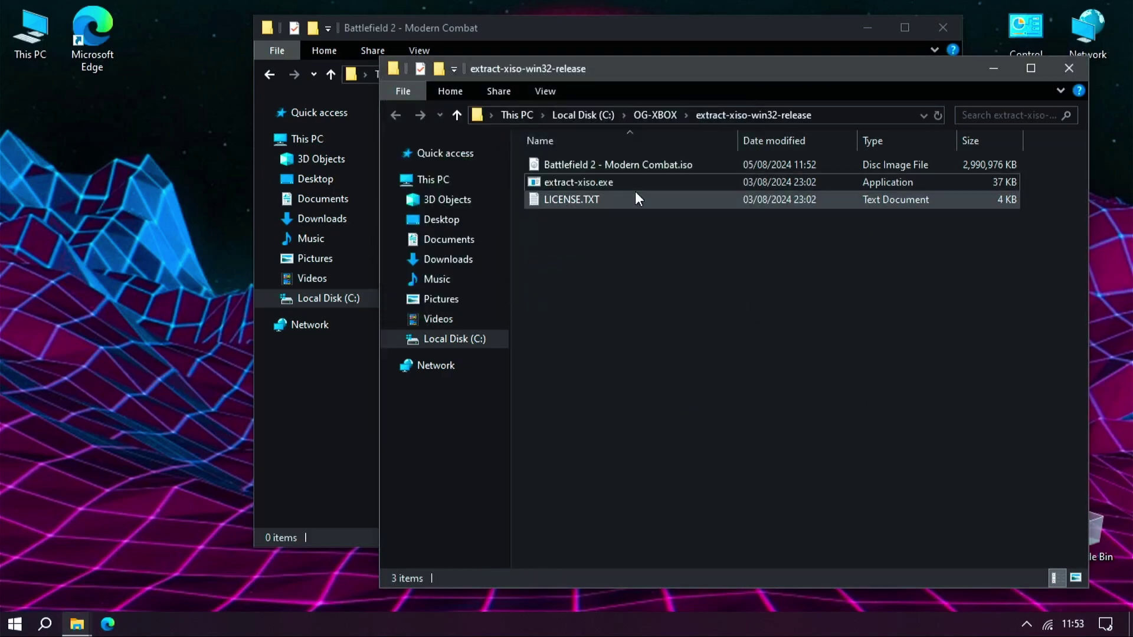
Step: Rename the rebuilt ISO as Battlefield 2 - Modern Combat.xiso.iso
click(633, 168)
click(633, 168)
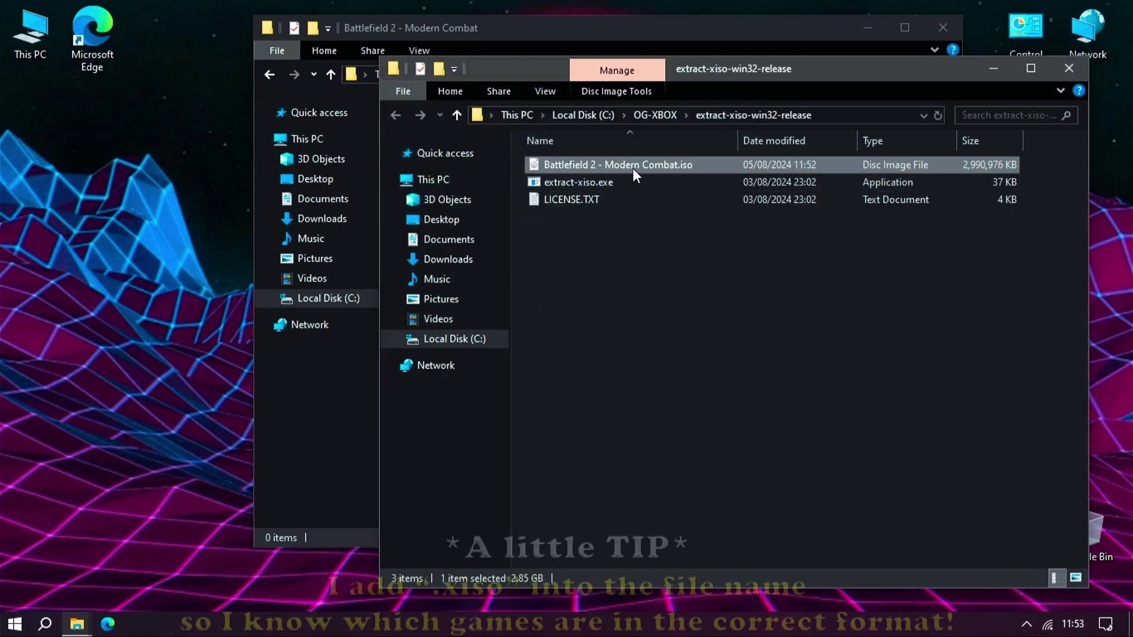
key(Right)
key(Right)
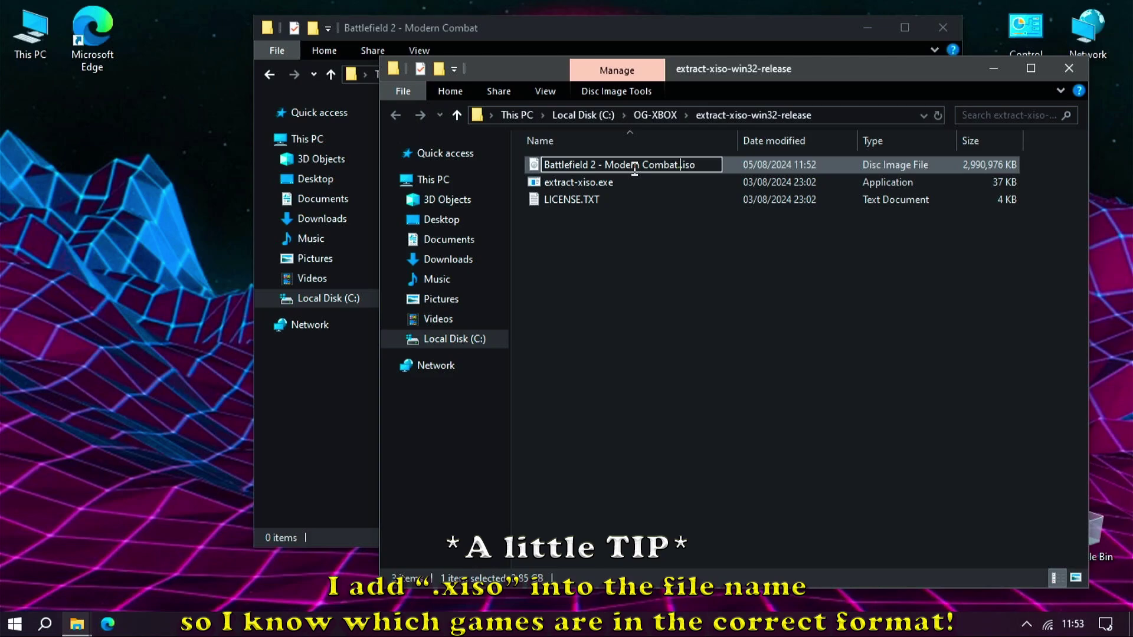
text(xiso.)
key(Return)
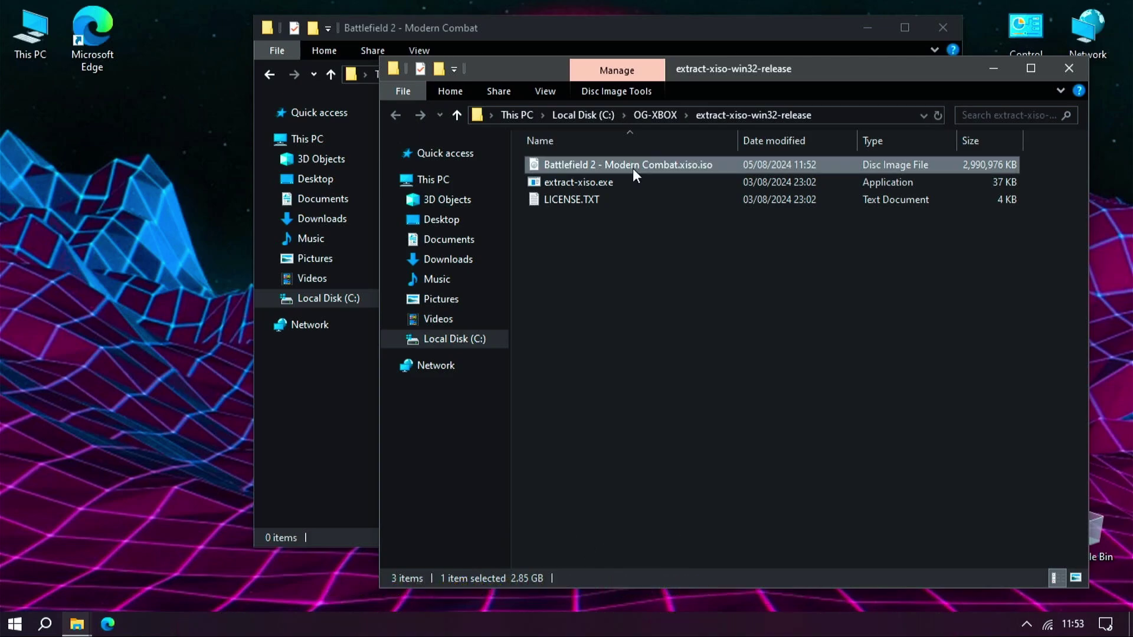
Step: Cut Battlefield 2 - Modern Combat.xiso.iso and switch to the empty Battlefield 2 - Modern Combat folder to paste it
right_click(632, 169)
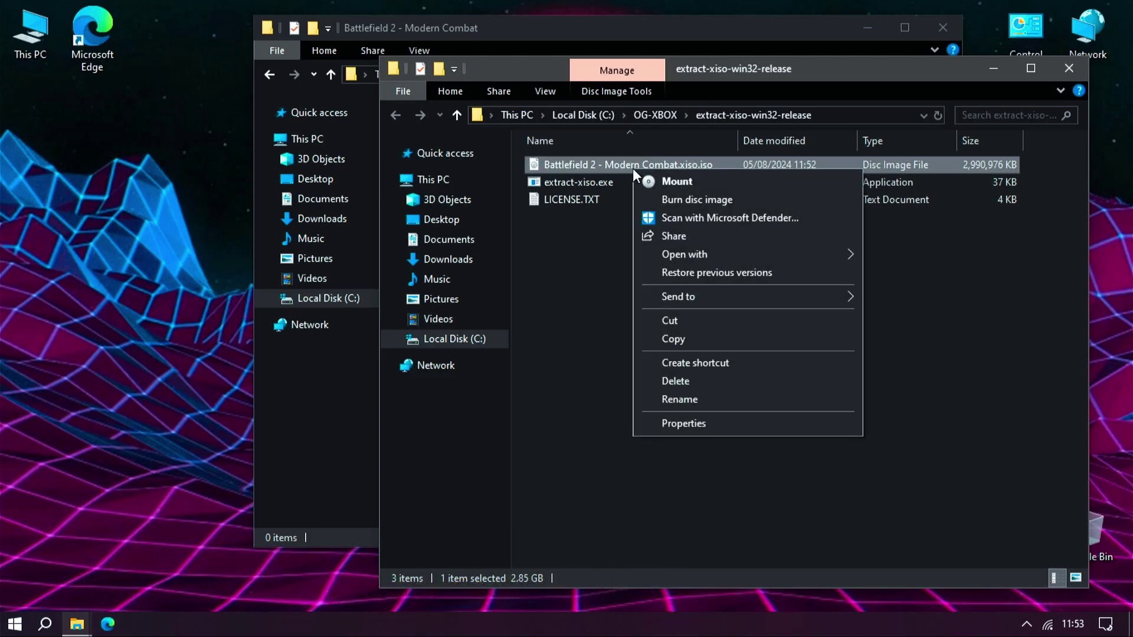
click(669, 320)
click(597, 36)
right_click(575, 164)
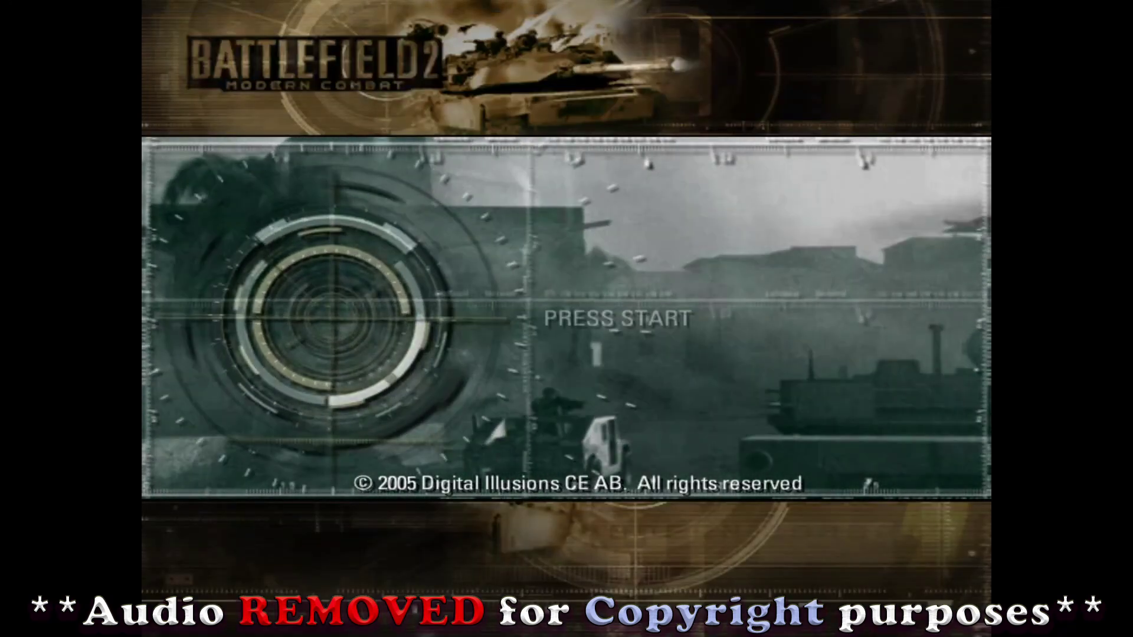
Step: Pass the game's title screen and highlight Xbox Live in its main menu
key(Return)
key(Down)
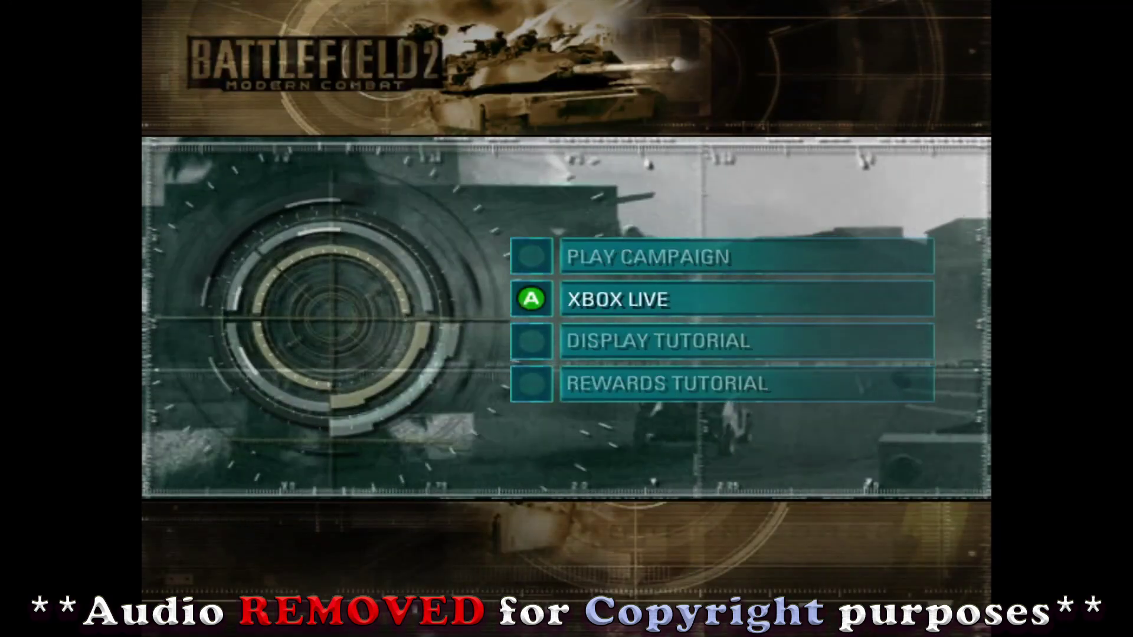